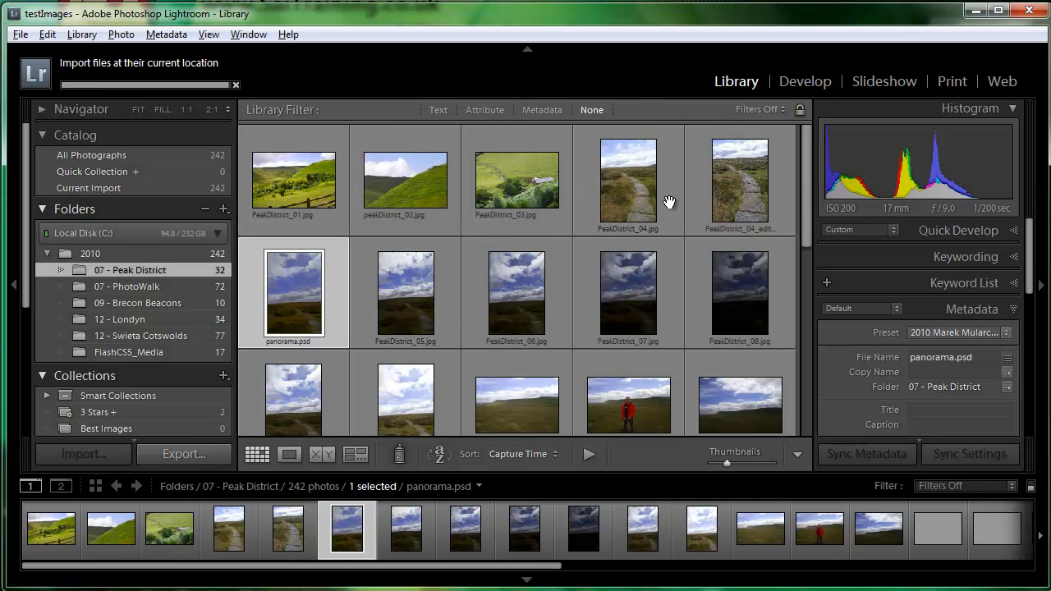
Remove PeakDistrict_08.jpg from Lightroom only, without deleting the file from disk
scroll(810, 201, down, 2)
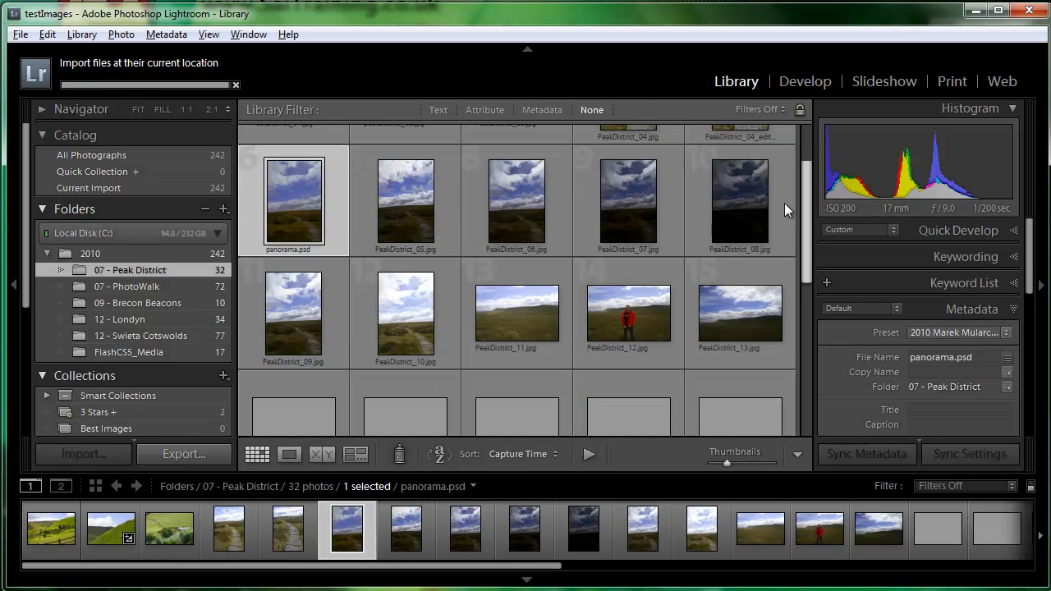
click(734, 210)
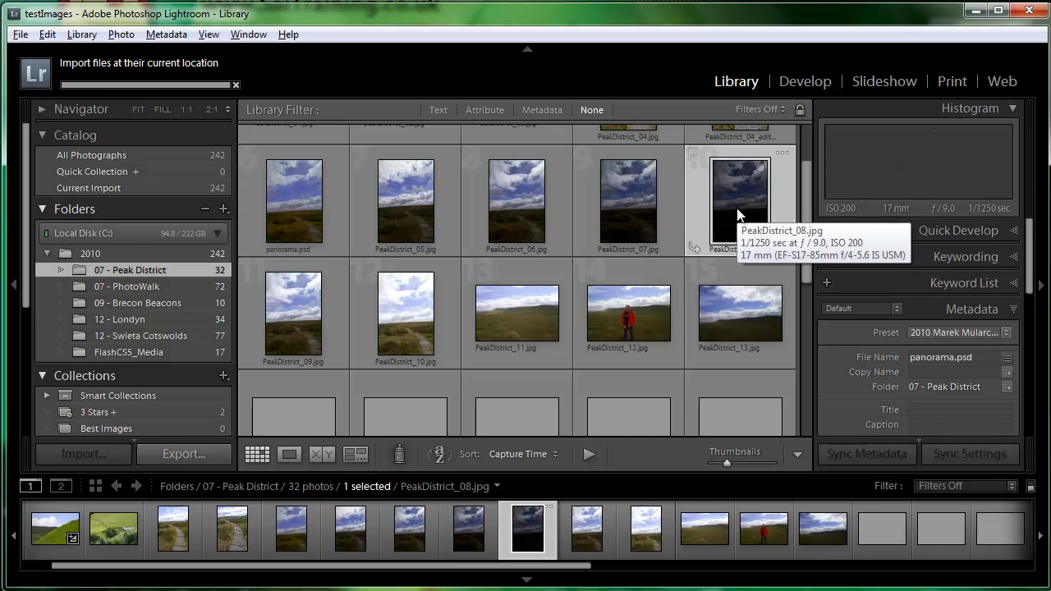
key(Delete)
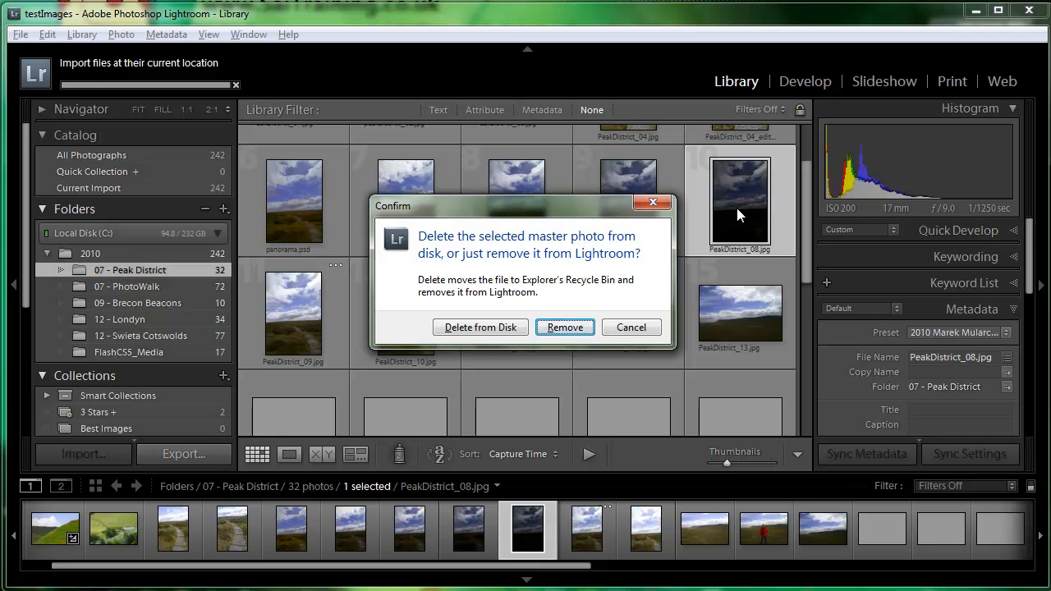
mouse_move(512, 206)
mouse_down()
mouse_move(482, 198)
mouse_move(494, 201)
mouse_up()
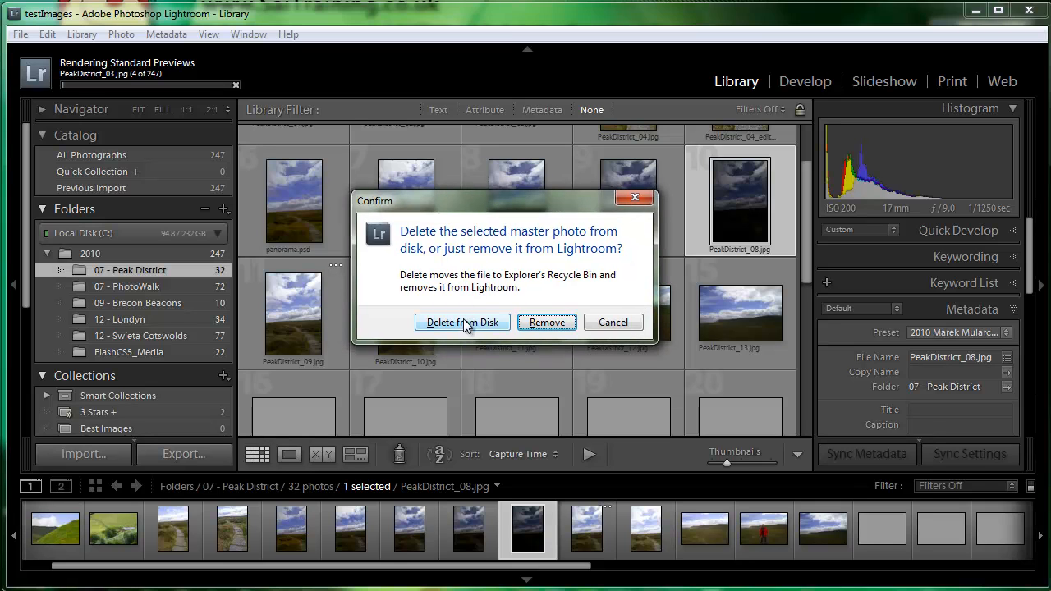
click(545, 323)
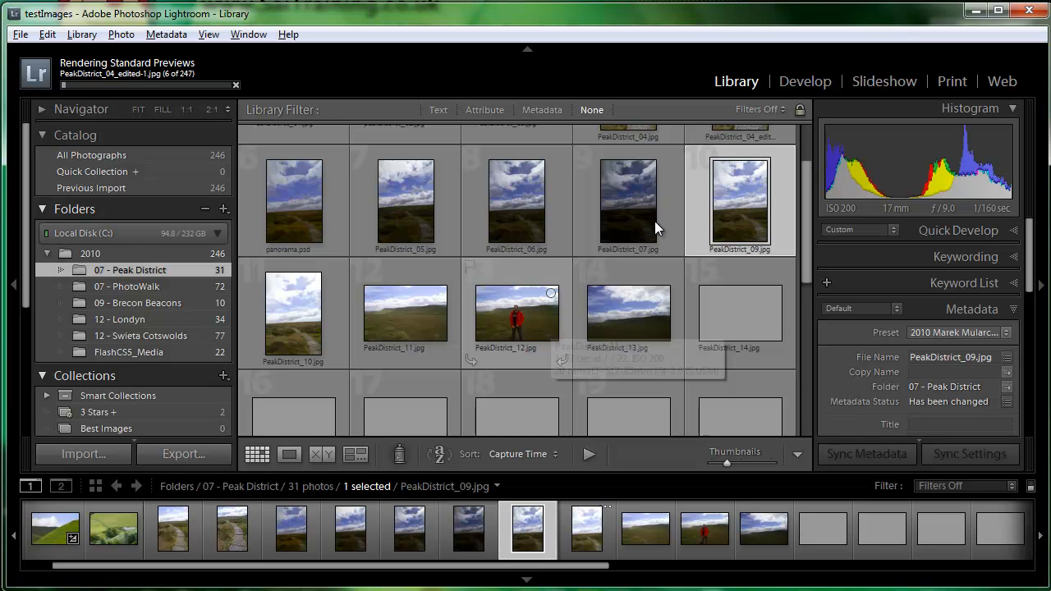
Open PeakDistrict_01.jpg in Loupe view and look up the available flag settings
drag(810, 199, 806, 164)
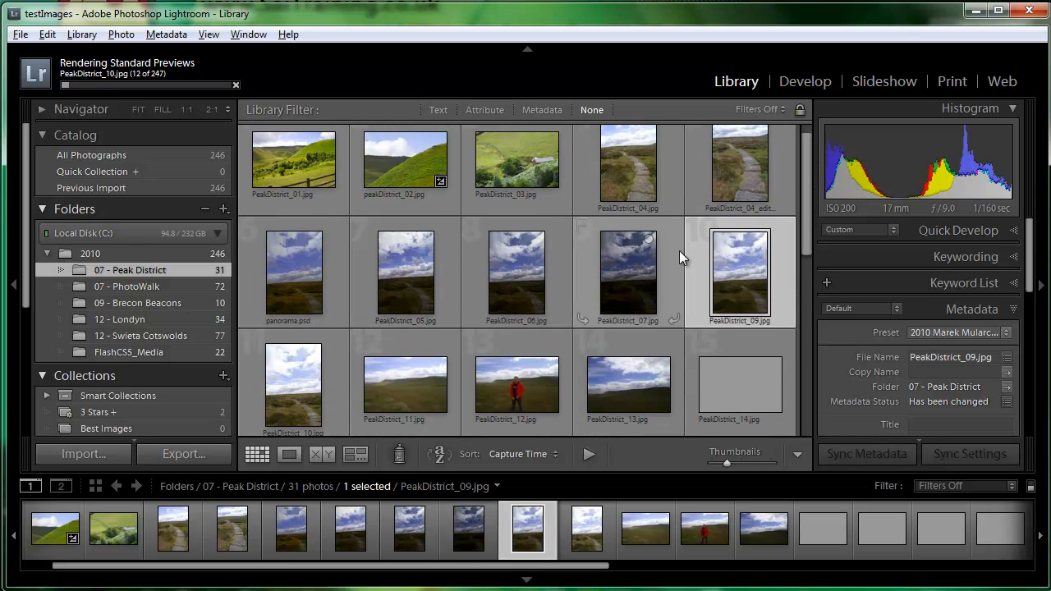
drag(804, 180, 810, 158)
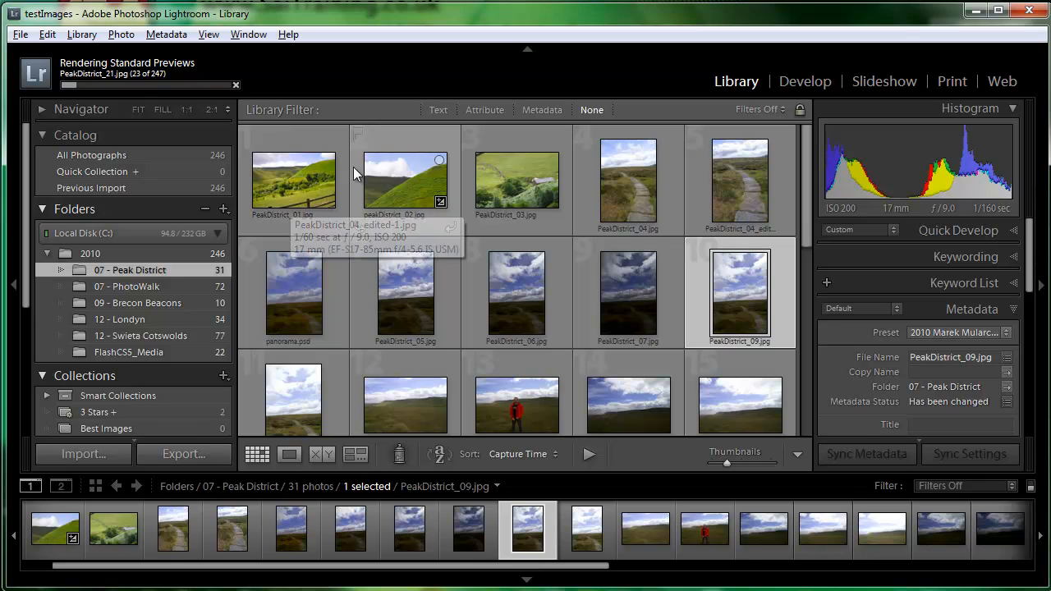
click(278, 185)
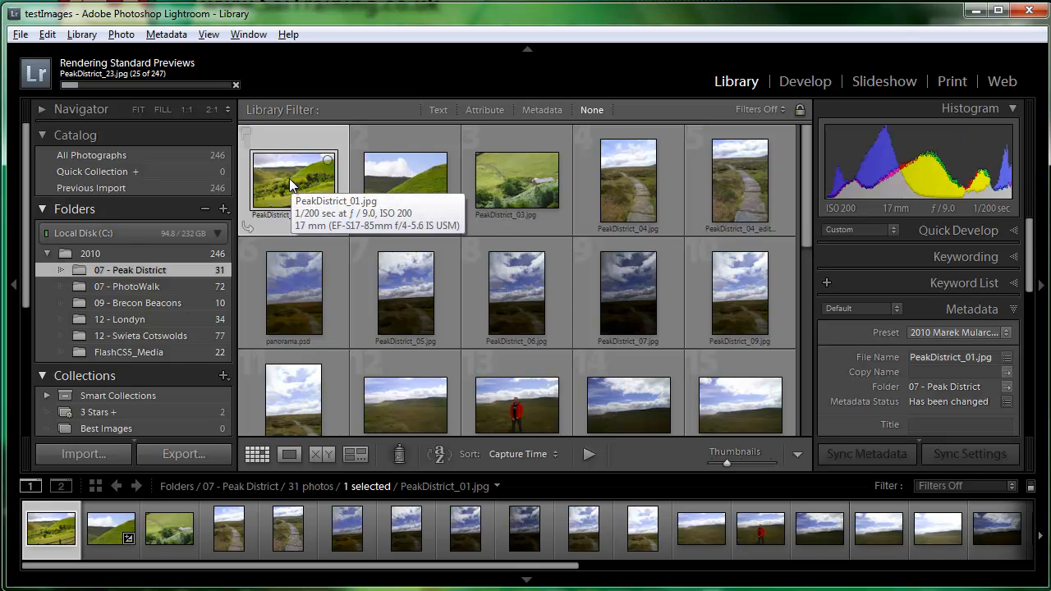
double_click(289, 178)
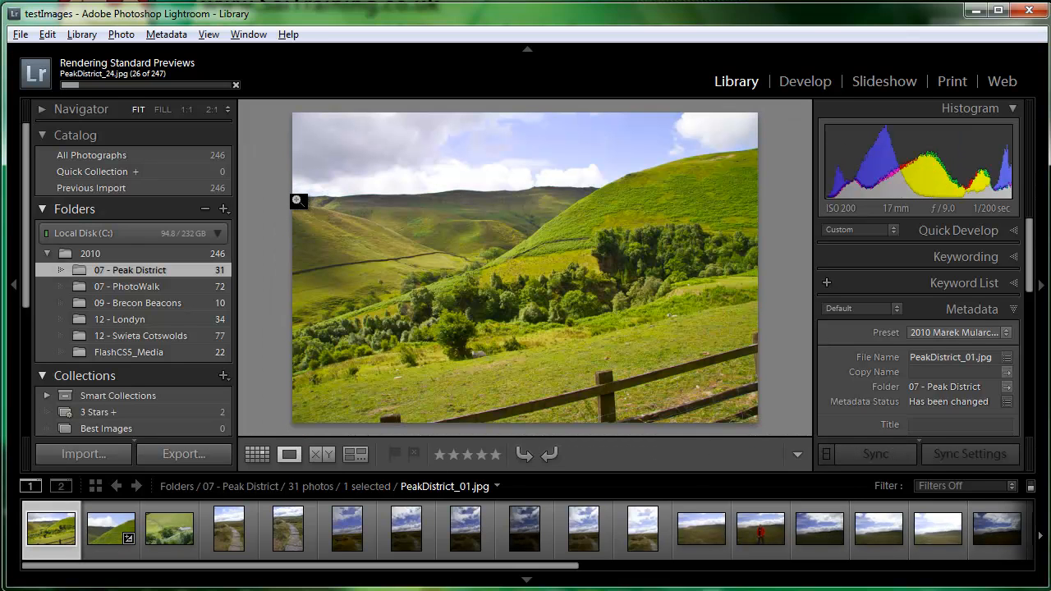
click(120, 35)
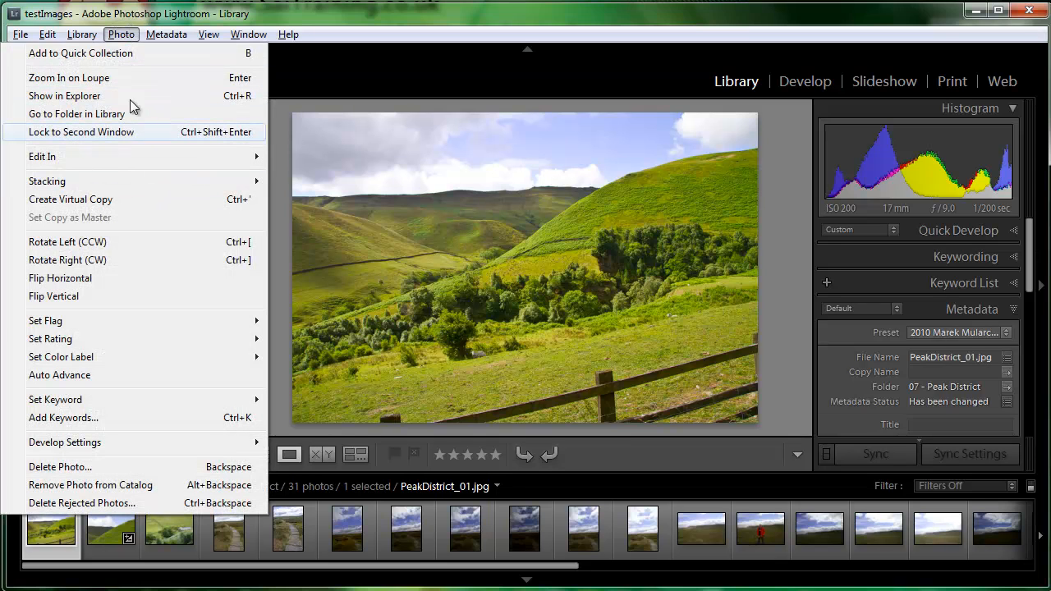
mouse_move(199, 321)
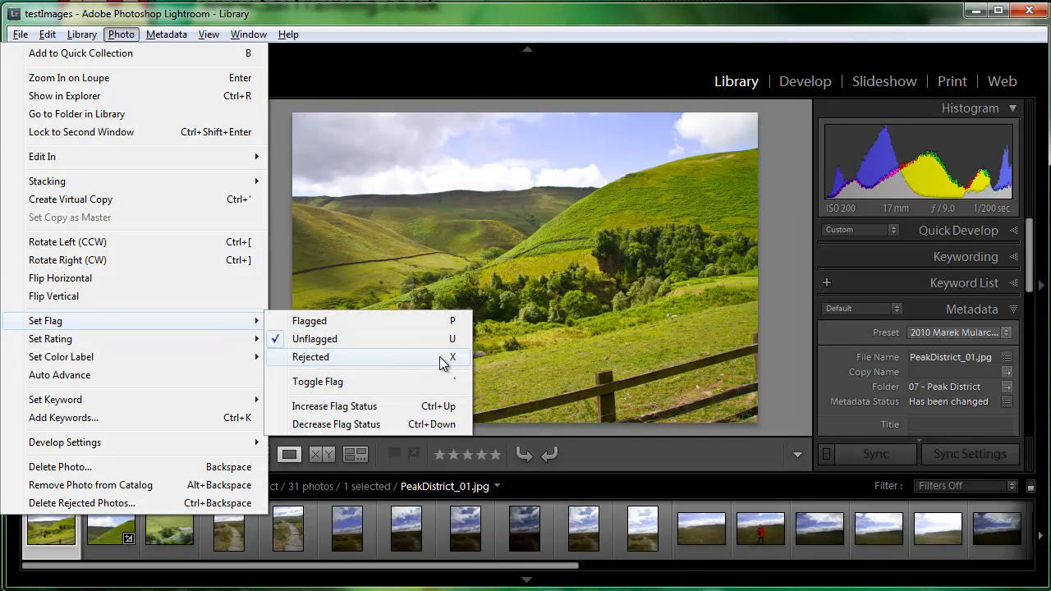
click(788, 383)
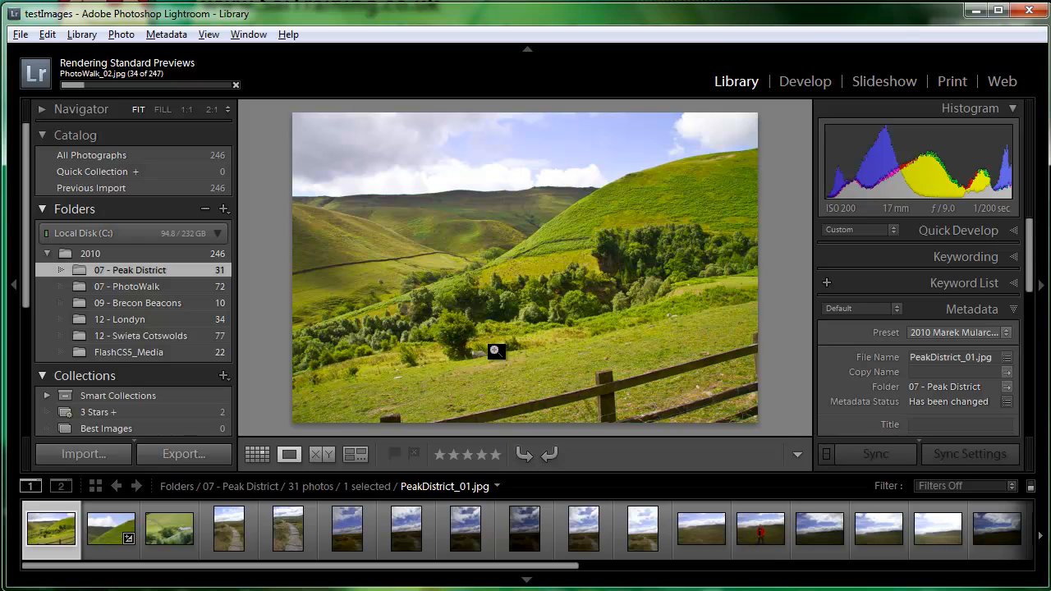
Advance through the folder's photos and flag PeakDistrict_04.jpg, PeakDistrict_04_edited-1.jpg and panorama.psd as rejected
key(Right)
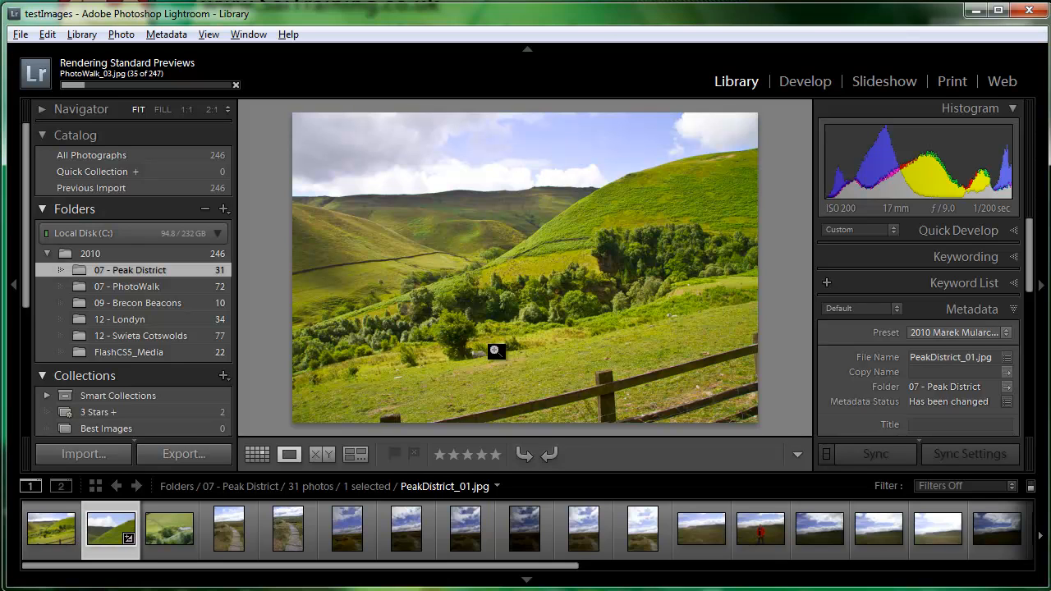
key(Right)
key(Right)
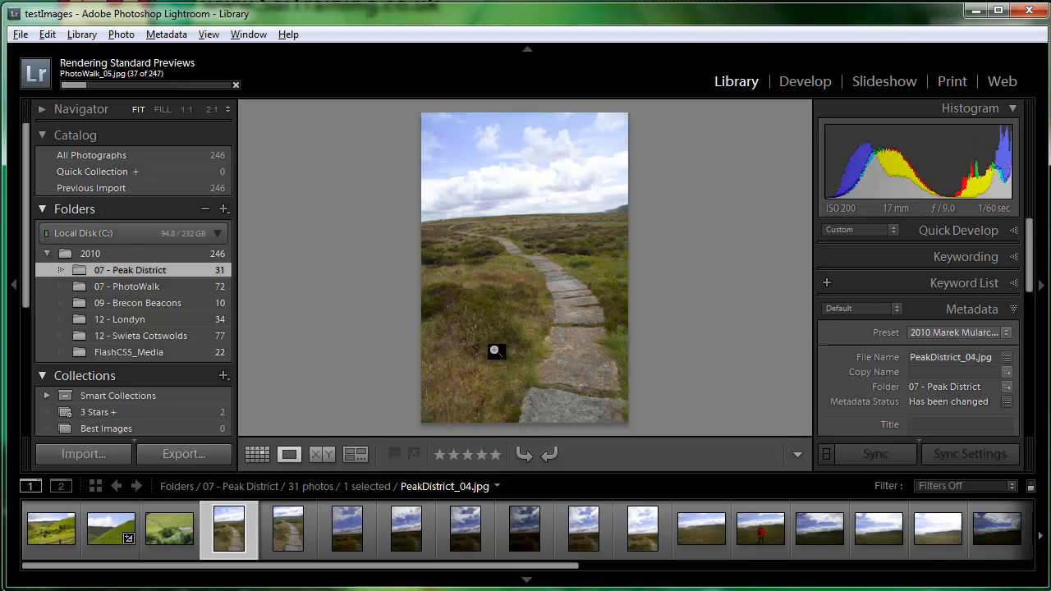
key(x)
key(Right)
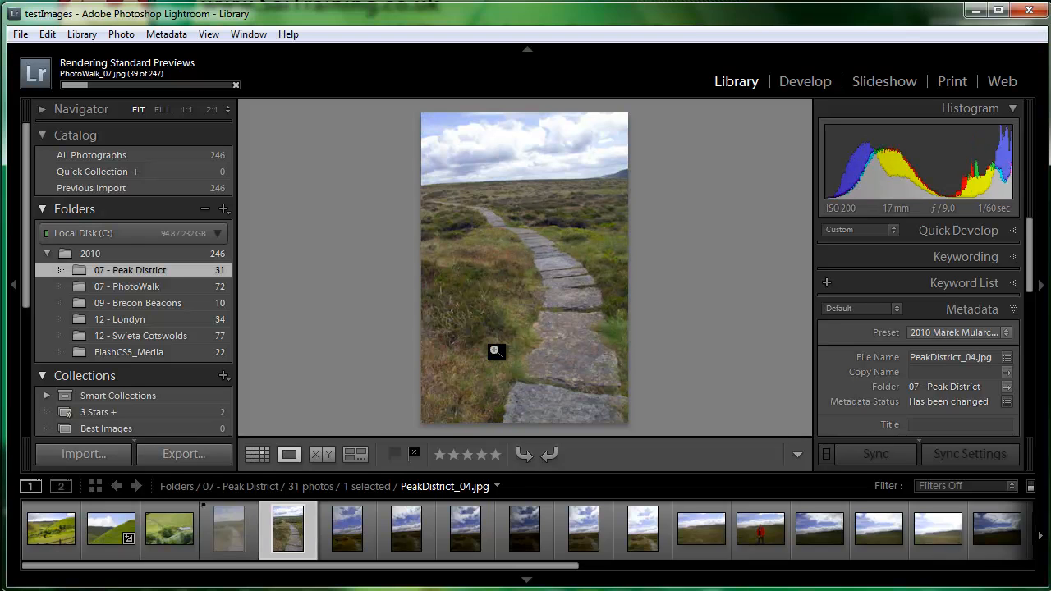
key(x)
key(Right)
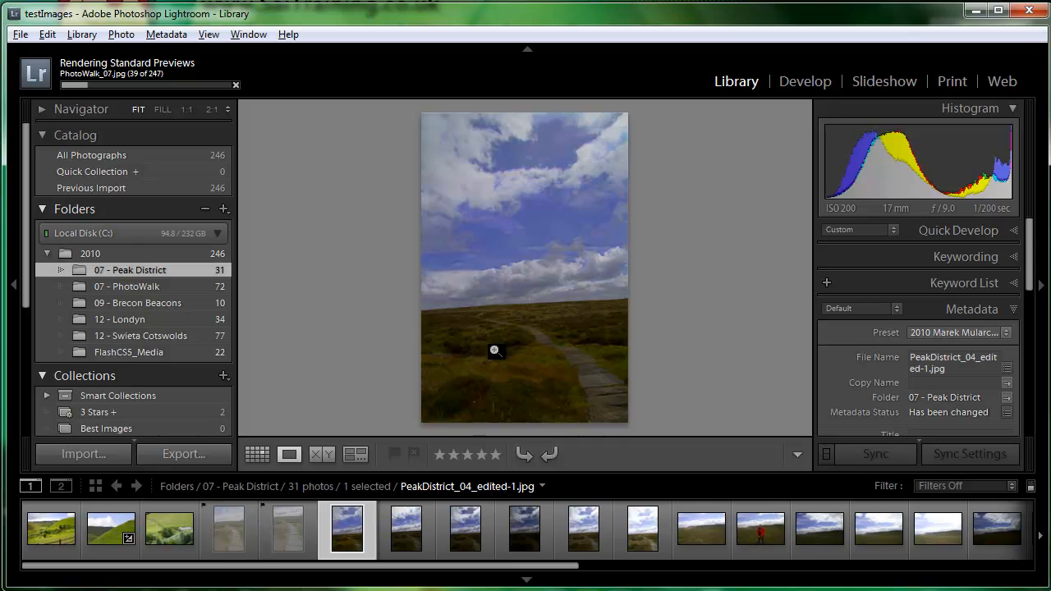
key(x)
Flag PeakDistrict_05.jpg, PeakDistrict_06.jpg, PeakDistrict_07.jpg and PeakDistrict_09.jpg as rejected
key(Right)
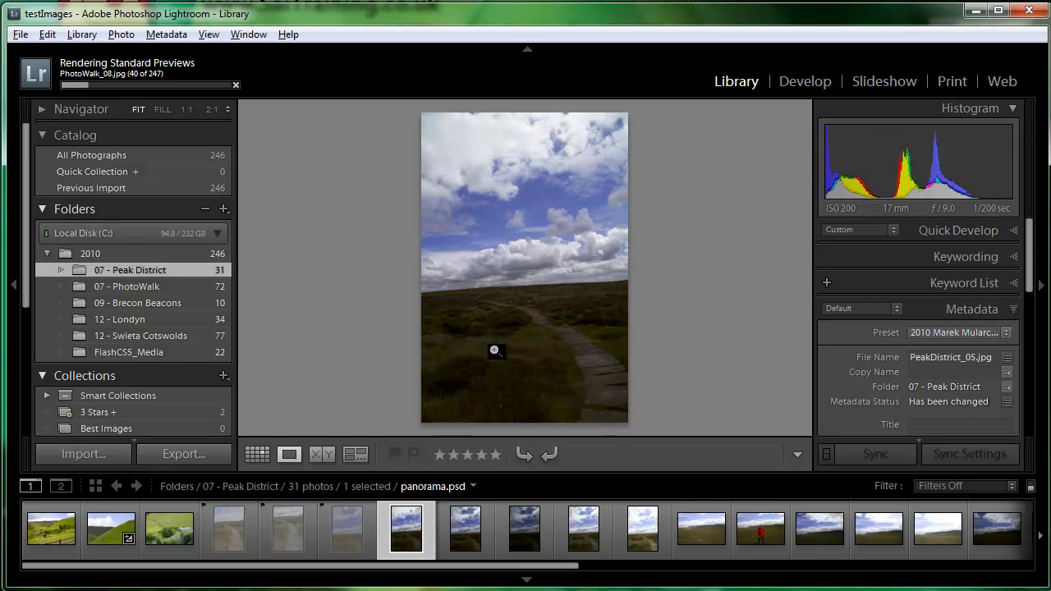
key(x)
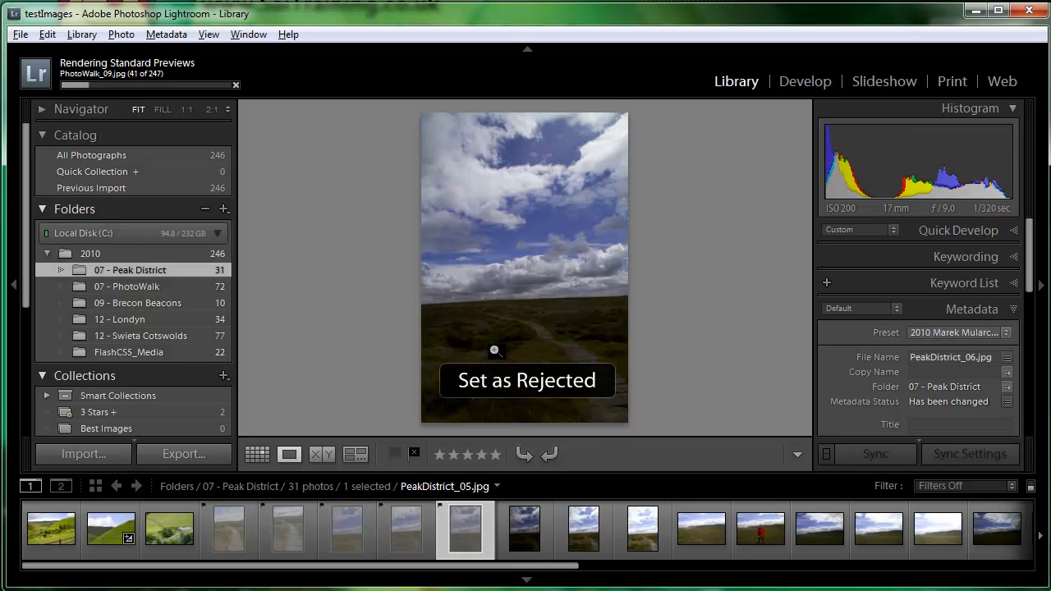
key(Right)
key(x)
key(Right)
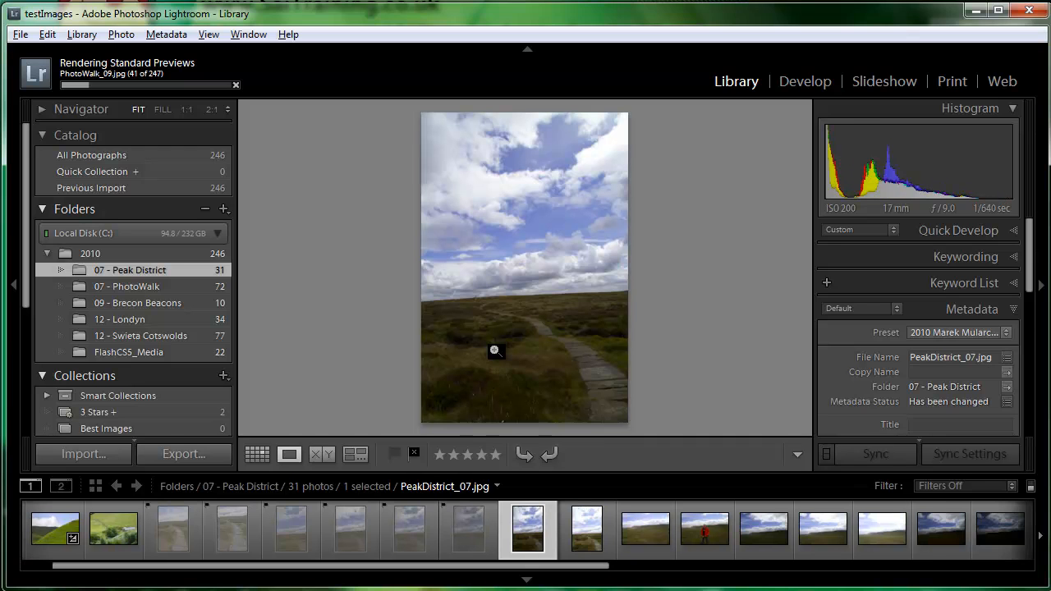
key(x)
Compare the following landscape shots and flag PeakDistrict_13.jpg, PeakDistrict_16.jpg and PeakDistrict_17.jpg as rejected
key(Right)
key(Right)
key(Right)
key(Right)
key(Right)
key(Right)
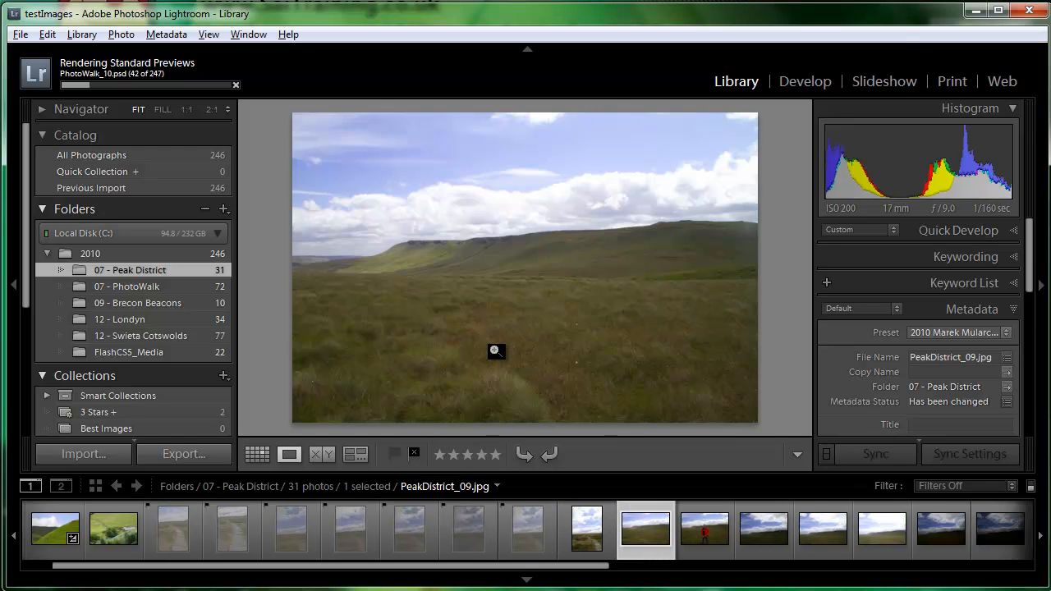
key(Left)
key(Left)
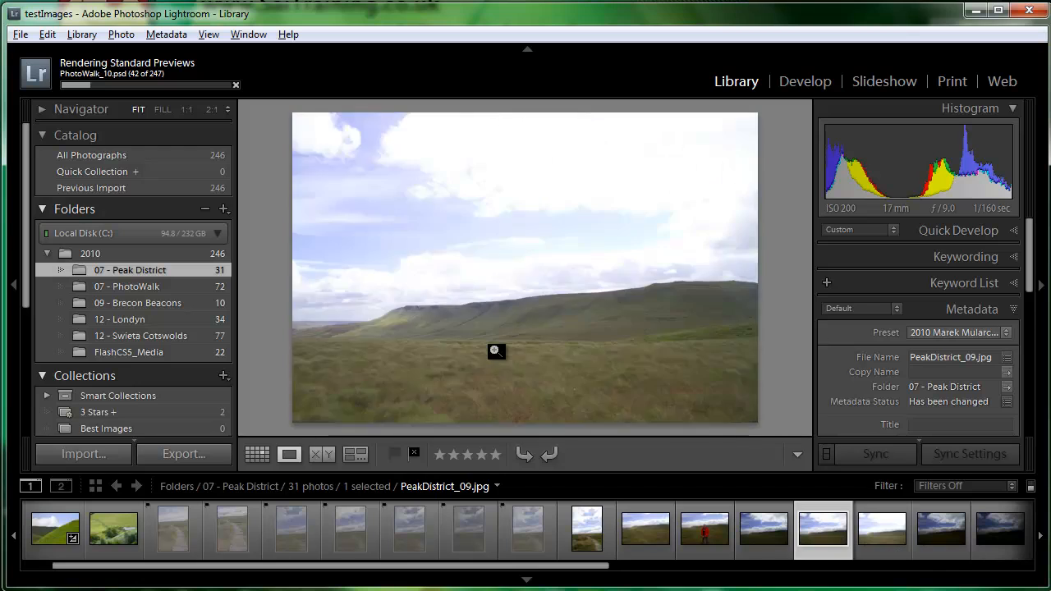
key(x)
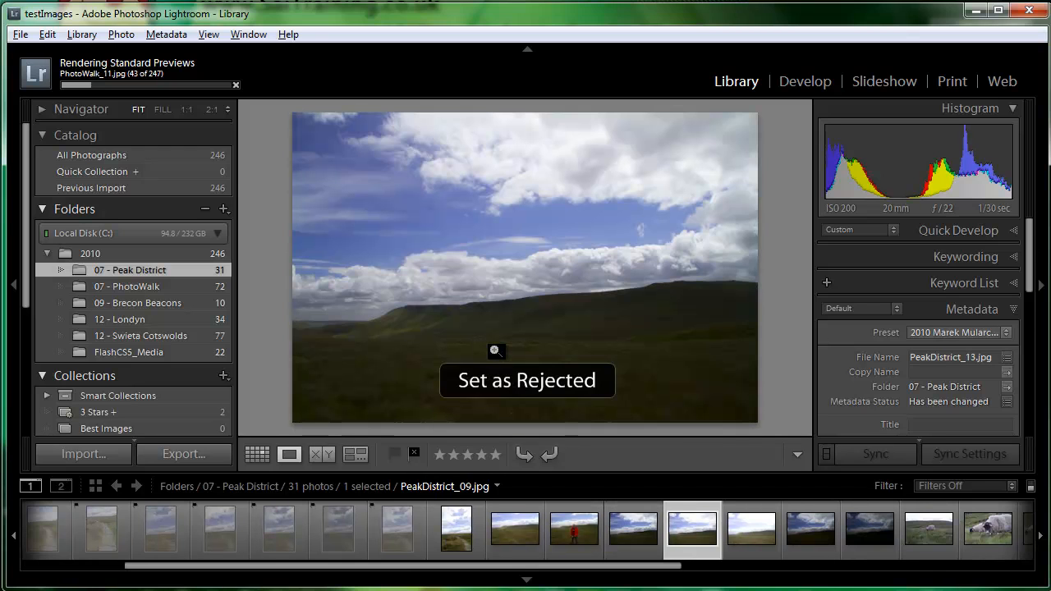
key(Right)
key(Right)
key(Right)
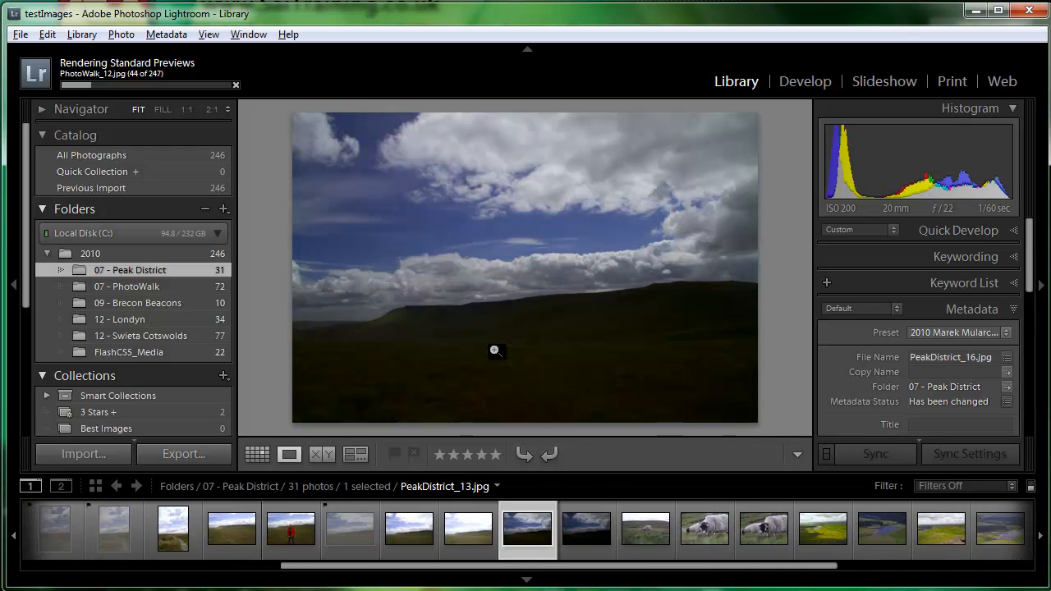
key(x)
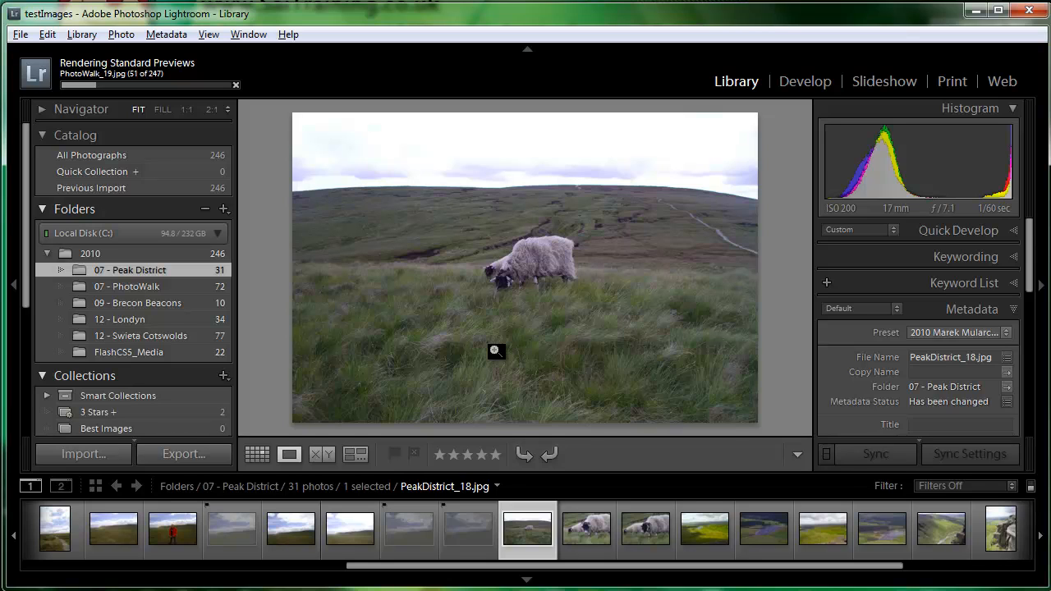
Return to Grid view and remove all rejected photos from Lightroom only, keeping their files on disk
click(256, 454)
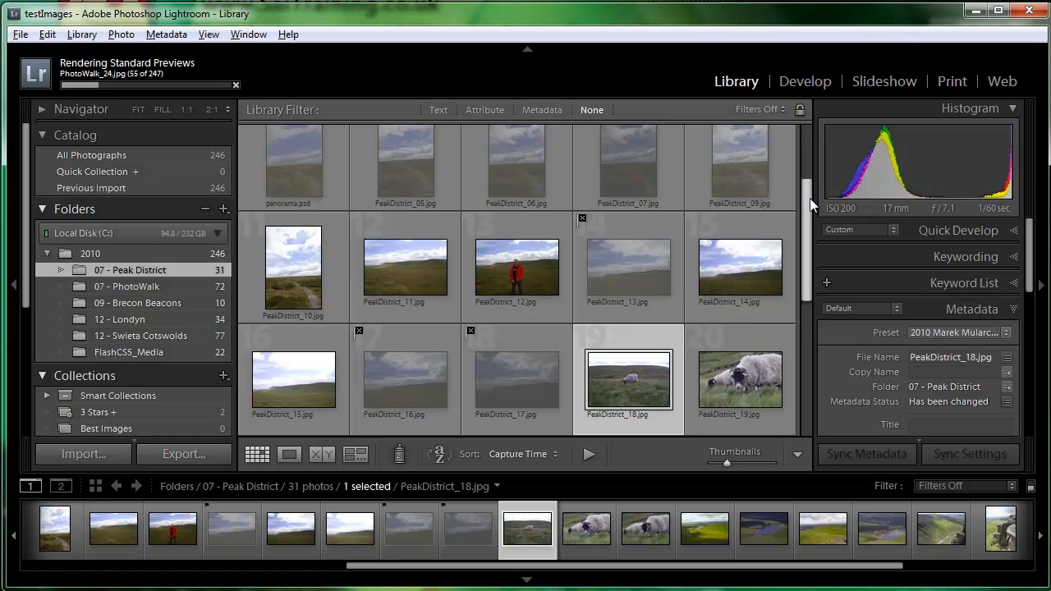
drag(809, 198, 810, 137)
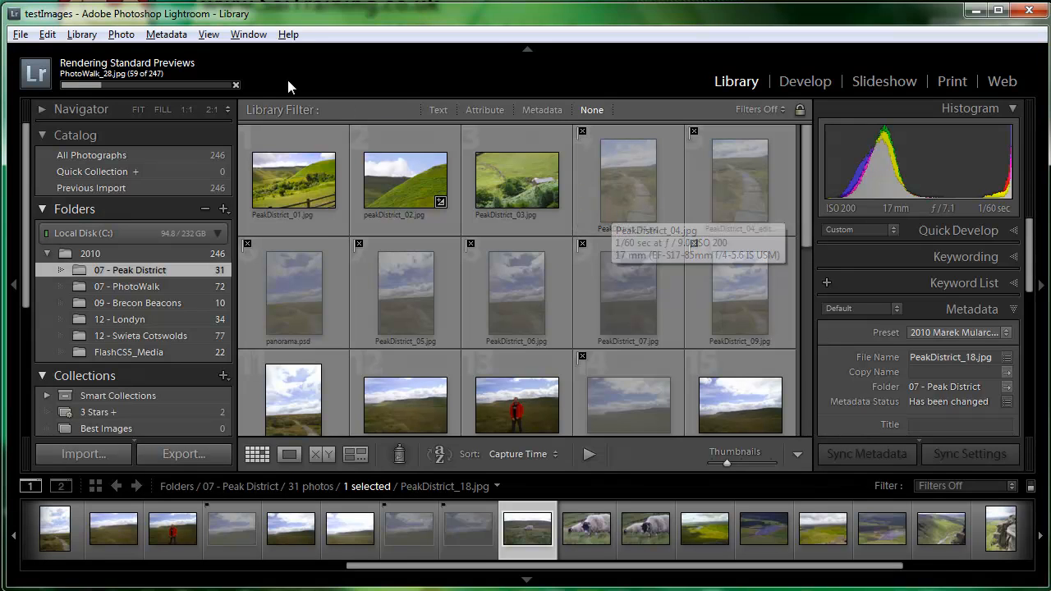
click(120, 34)
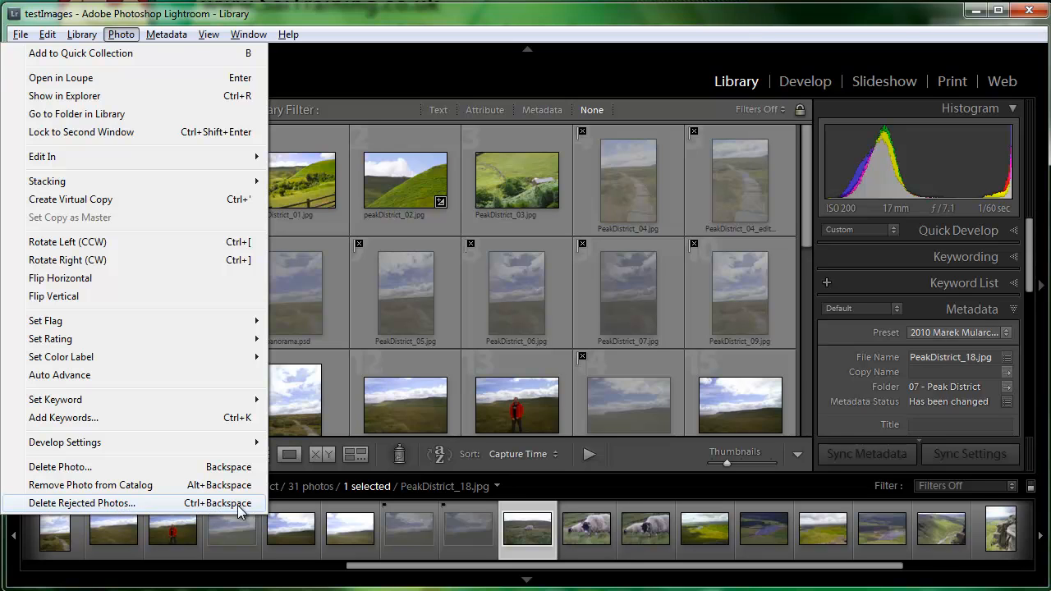
click(203, 507)
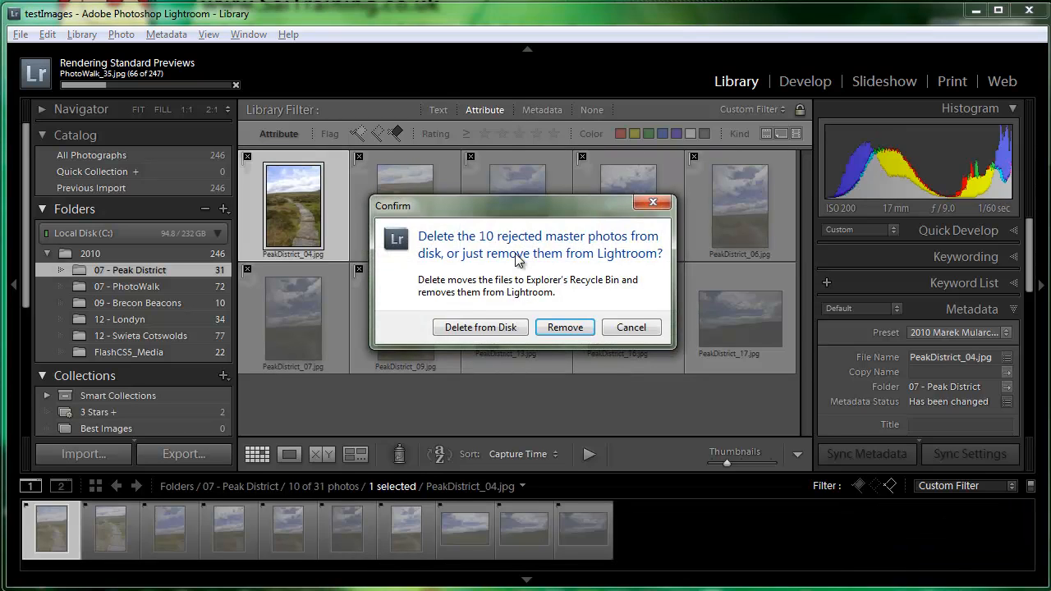
drag(516, 212, 523, 212)
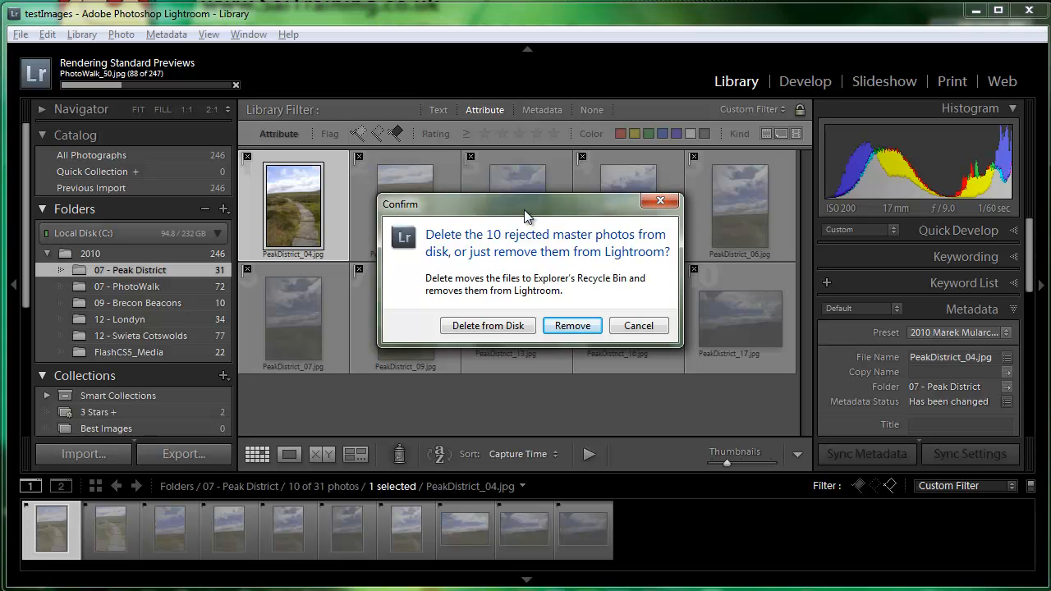
click(572, 326)
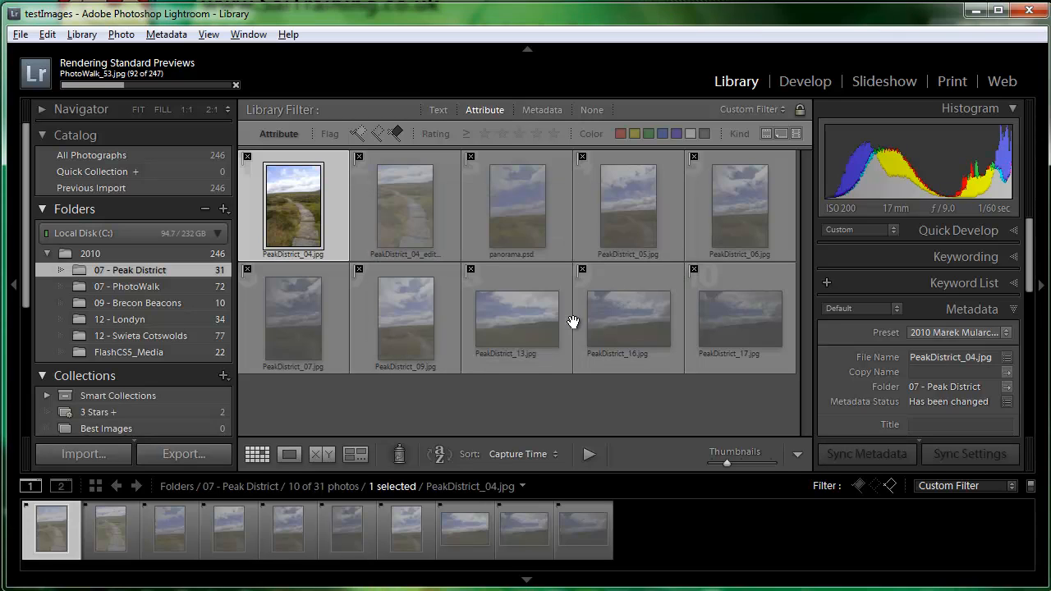
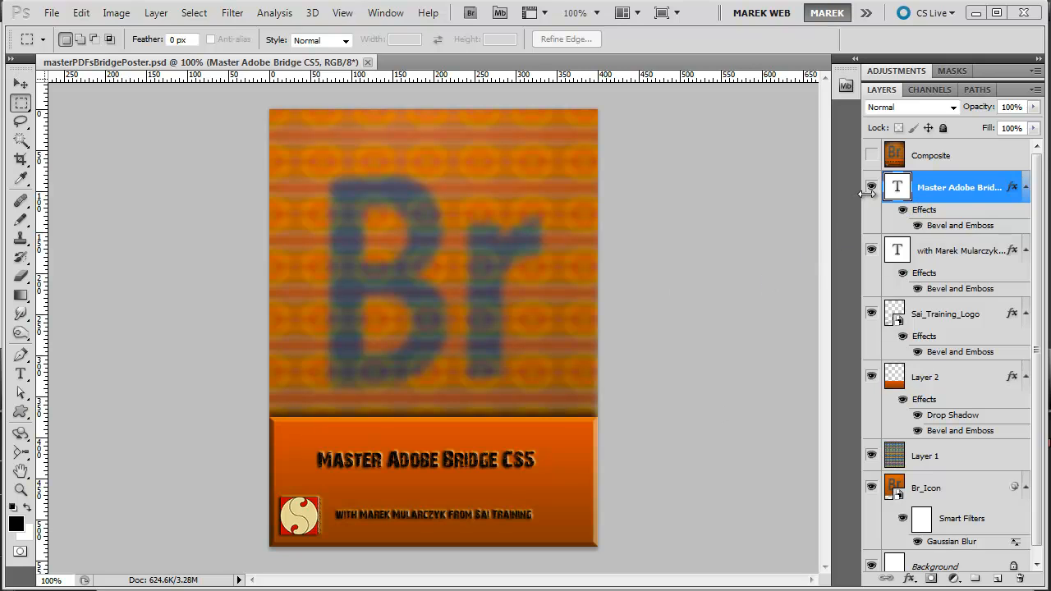
Hide the subtitle text layer beneath the poster title layer and show it again
click(872, 252)
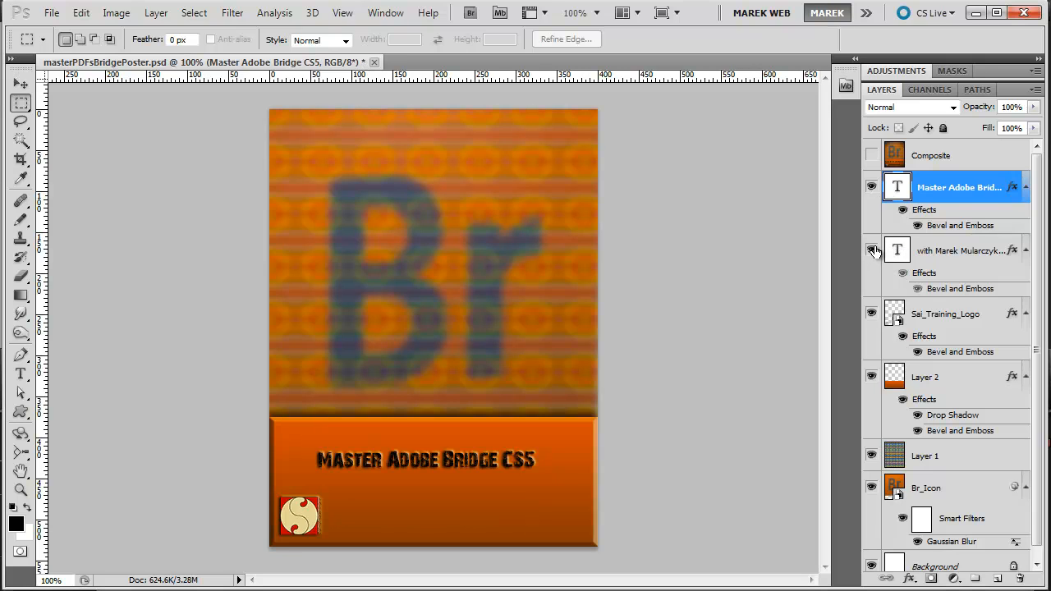
click(872, 252)
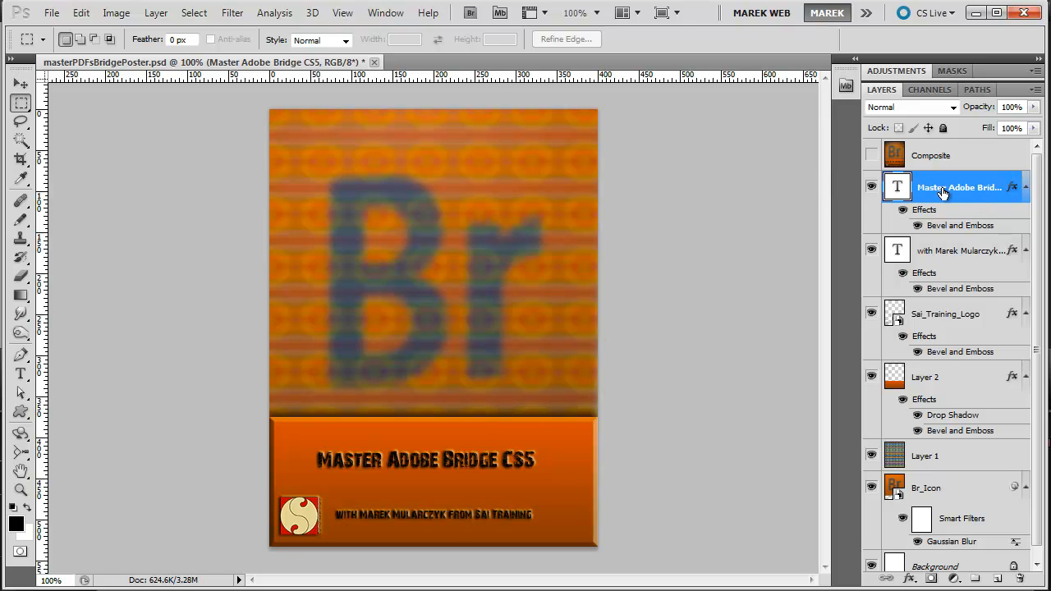
Activate the Type tool for the Master Adobe Bridge title layer and examine the font samples in the font list
click(21, 376)
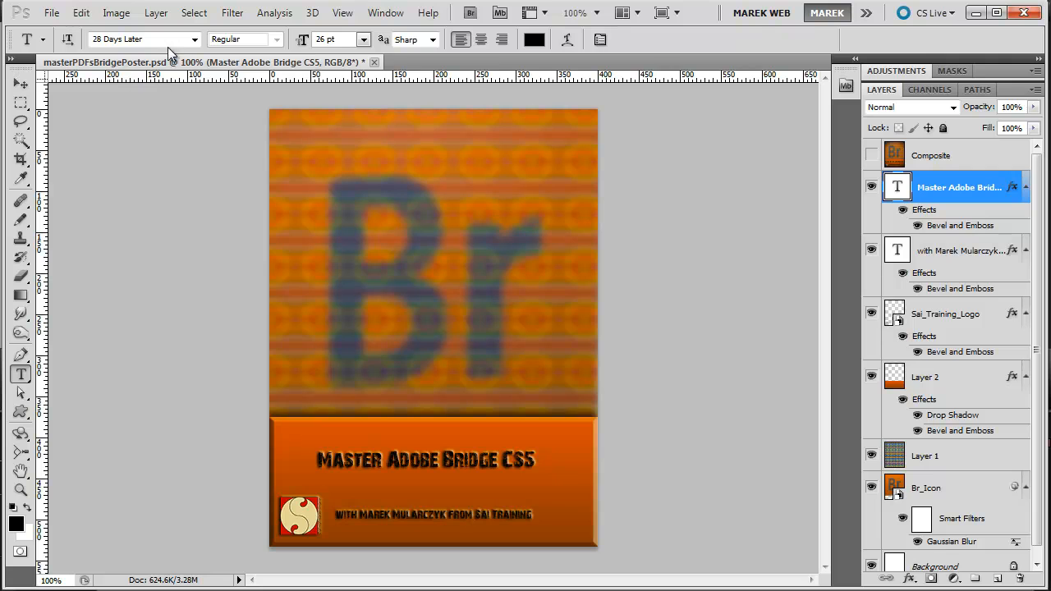
click(194, 40)
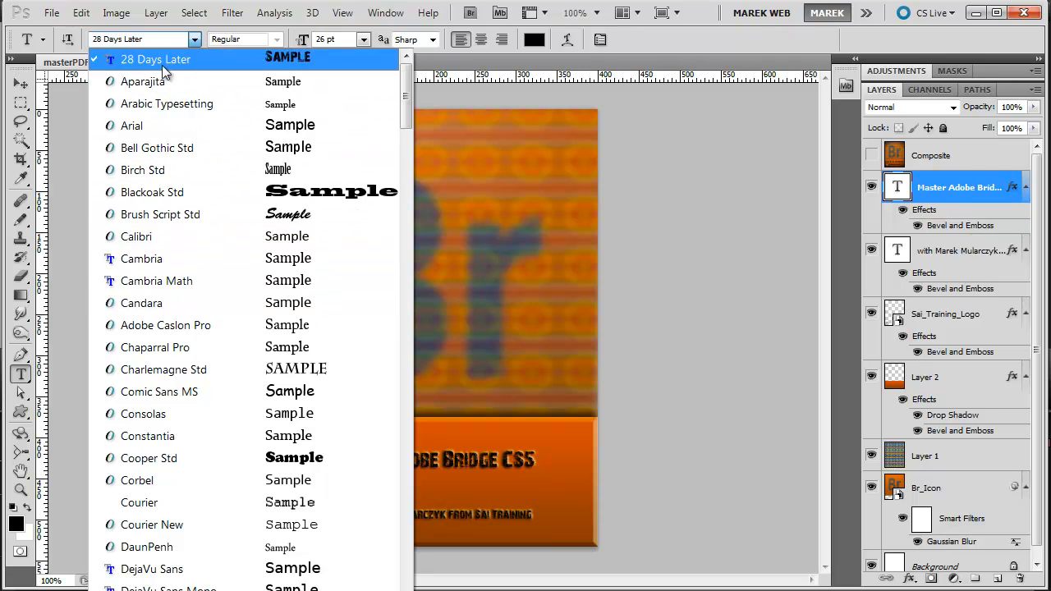
click(191, 41)
Set the font preview size to Large in the Type preferences
click(79, 13)
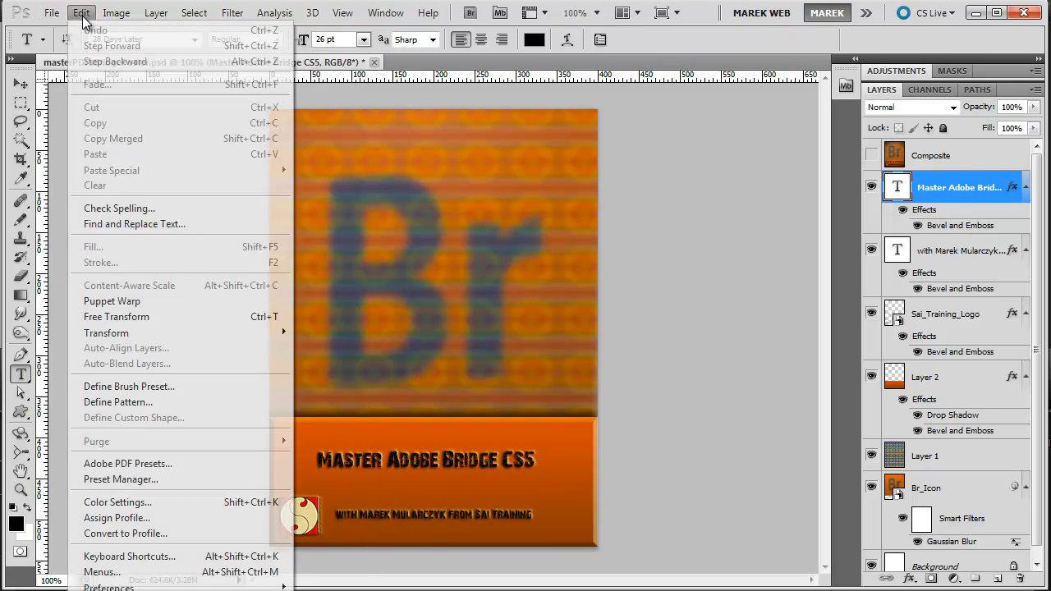
mouse_move(239, 588)
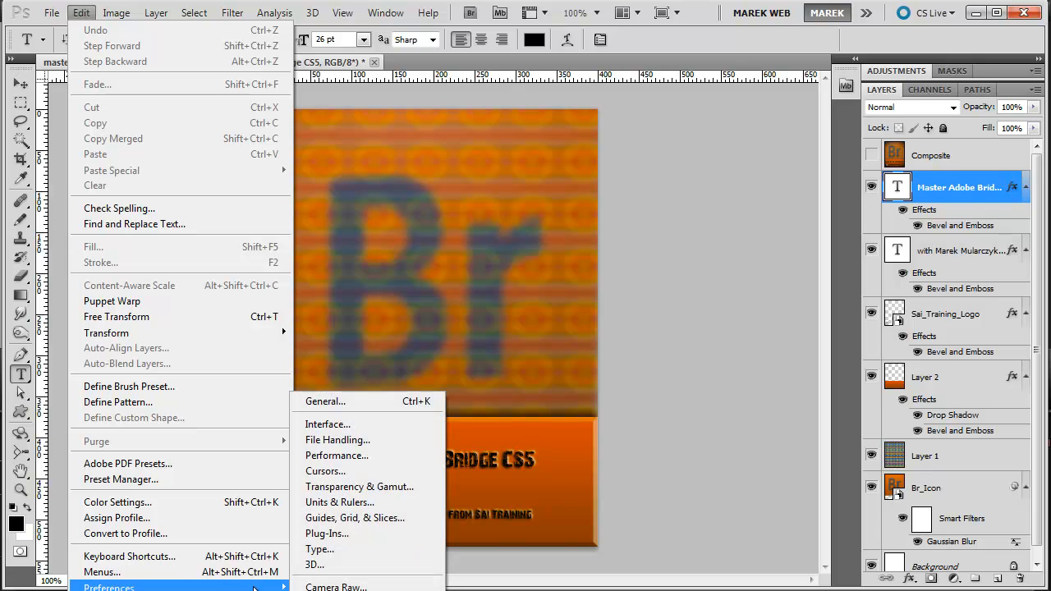
click(333, 546)
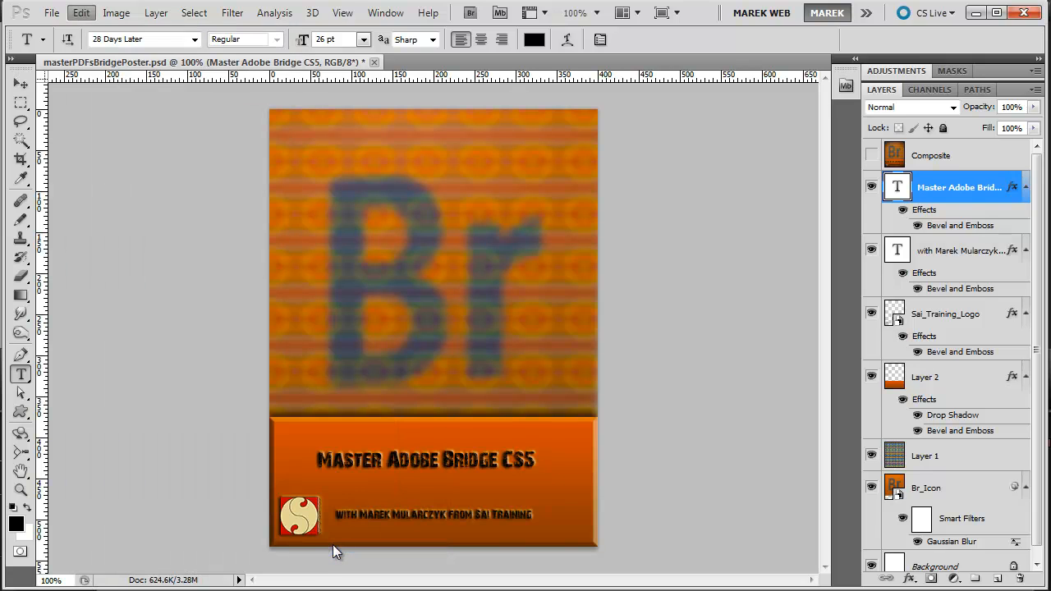
click(432, 150)
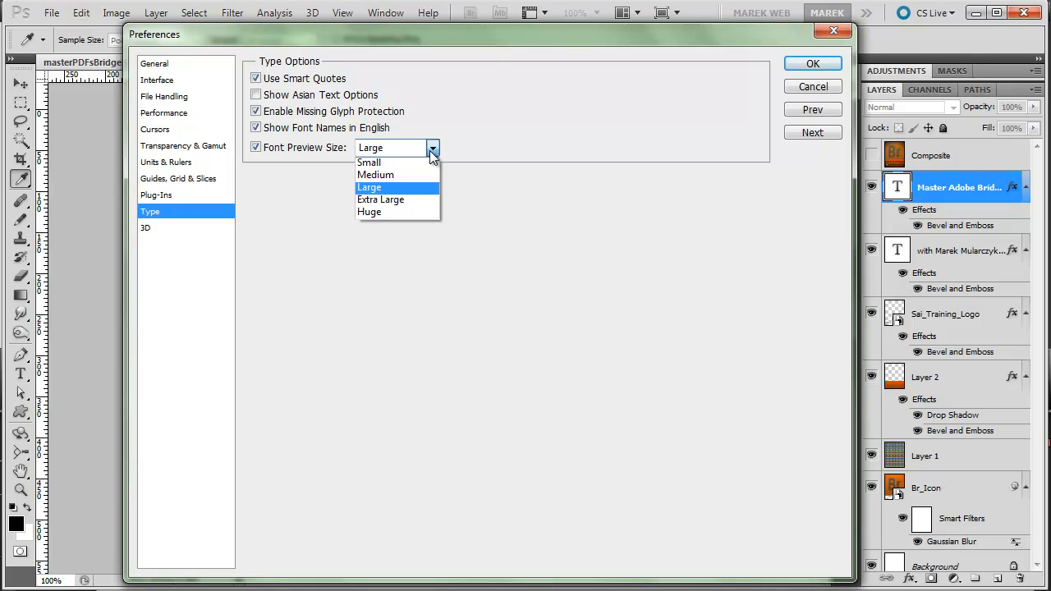
click(396, 188)
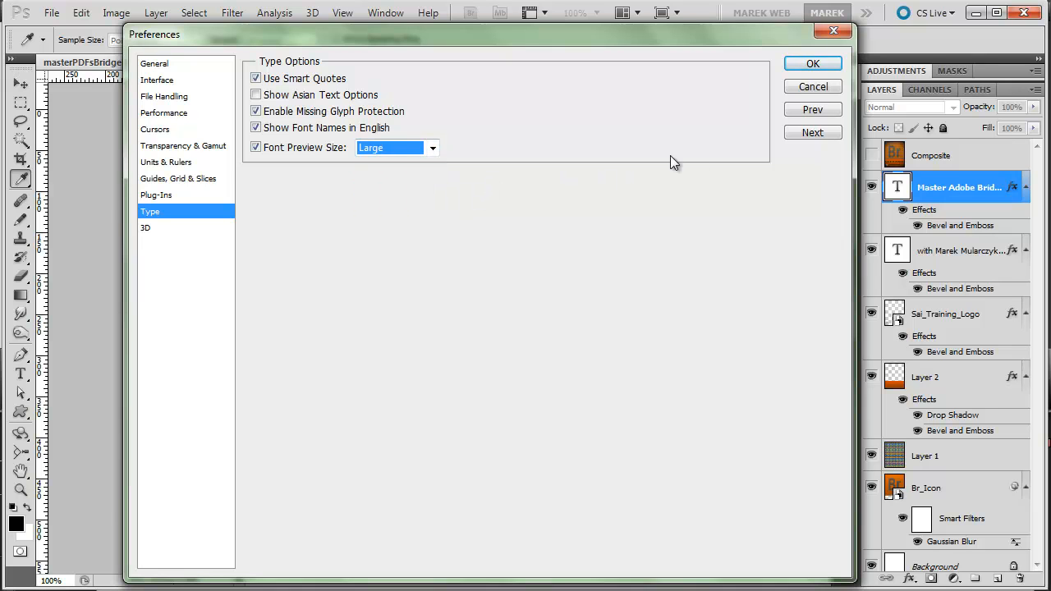
click(813, 63)
Change the font of the Master Adobe Bridge CS5 title to Aparajita
key(t)
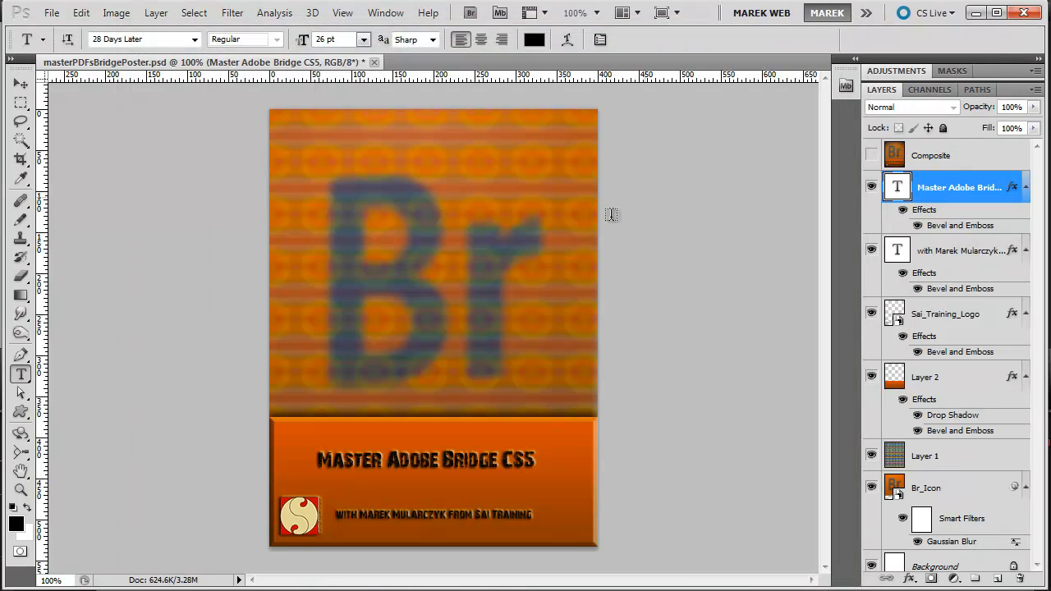
click(196, 41)
click(194, 39)
click(194, 39)
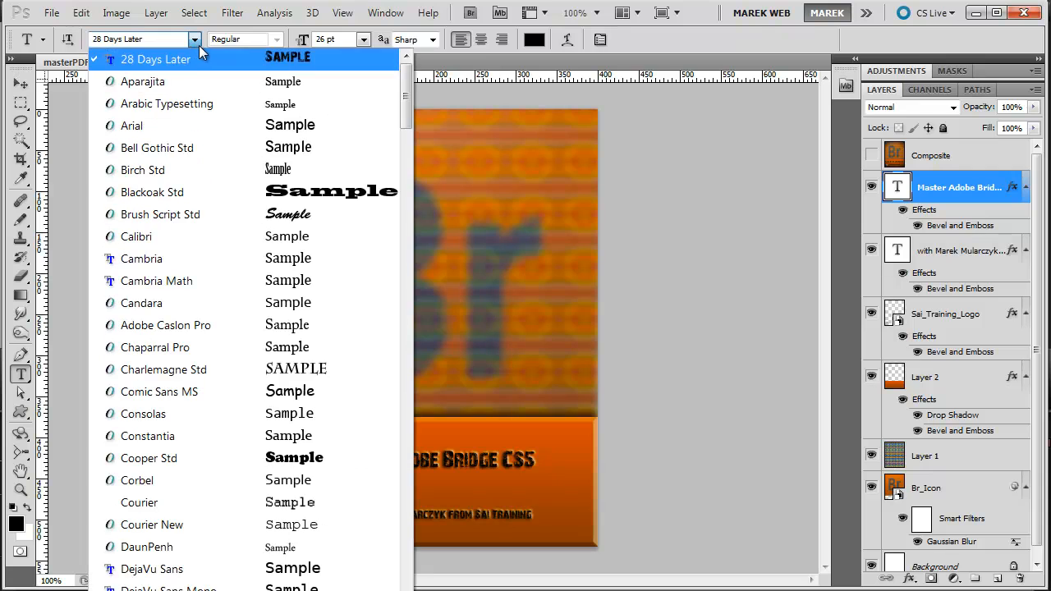
click(158, 82)
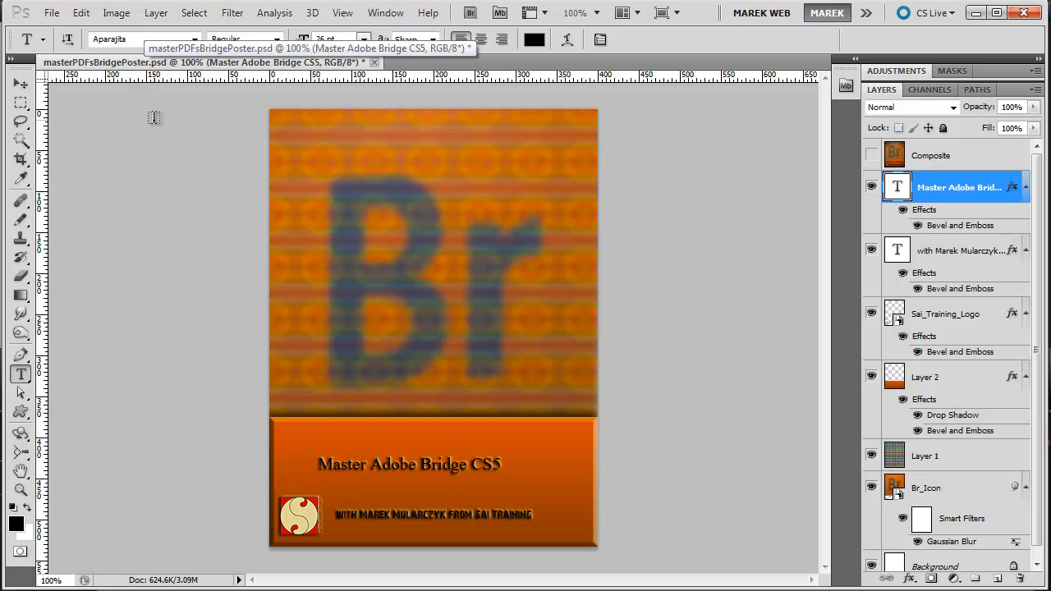
Cycle the title text through successive fonts such as Arial, Birch Std and Cambria Math, stopping at Candara
click(134, 39)
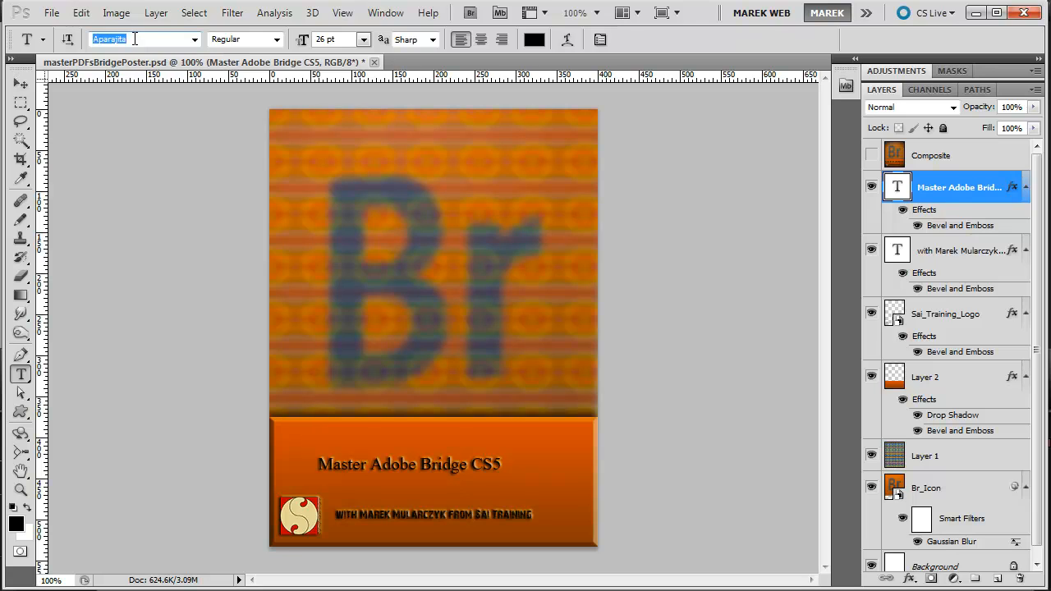
key(Down)
key(Down)
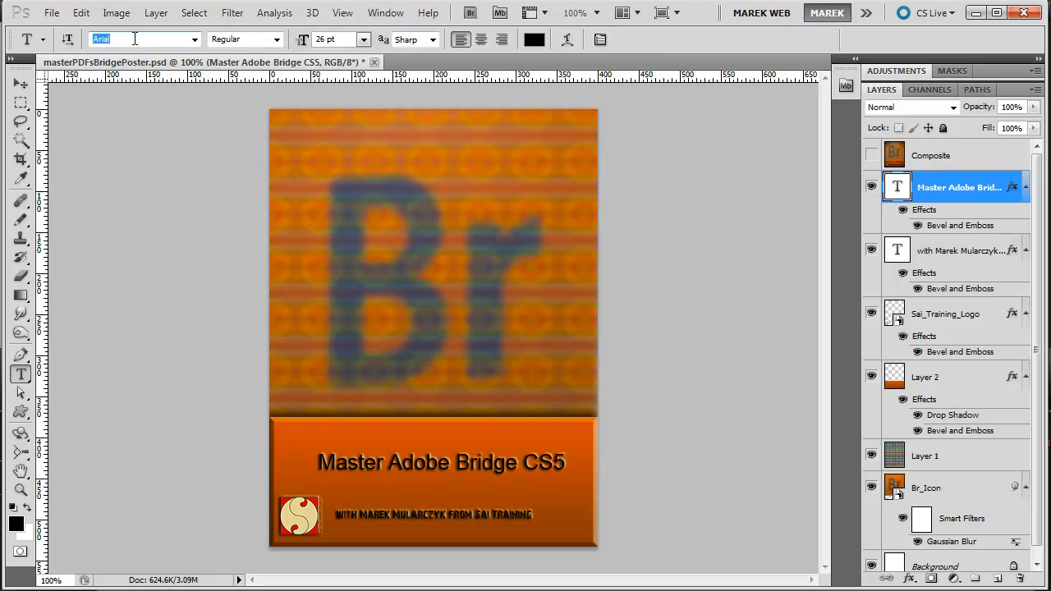
key(Down)
key(Down)
key(Down)
key(Down)
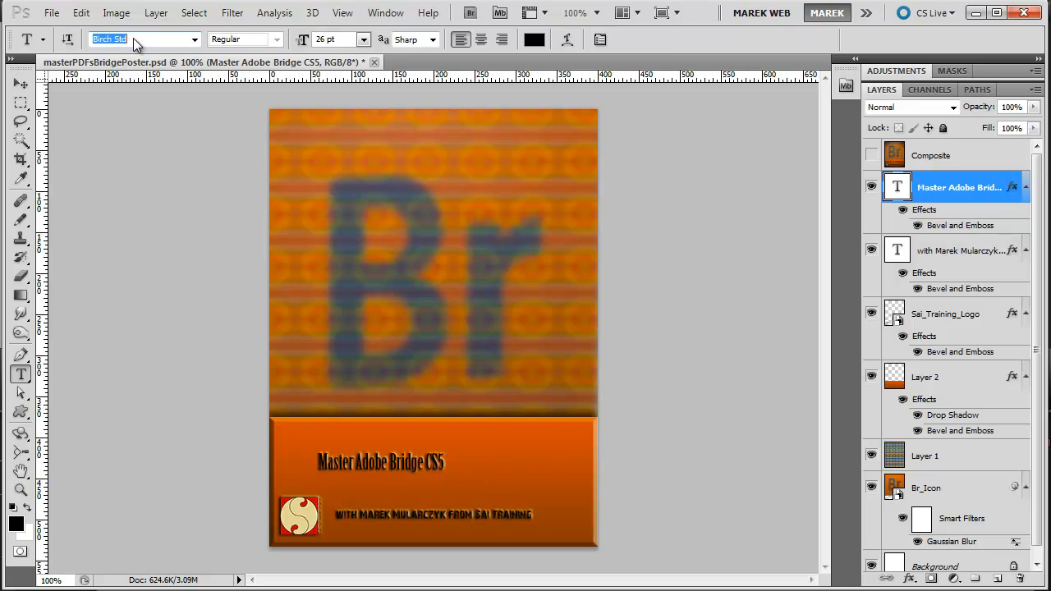
key(Down)
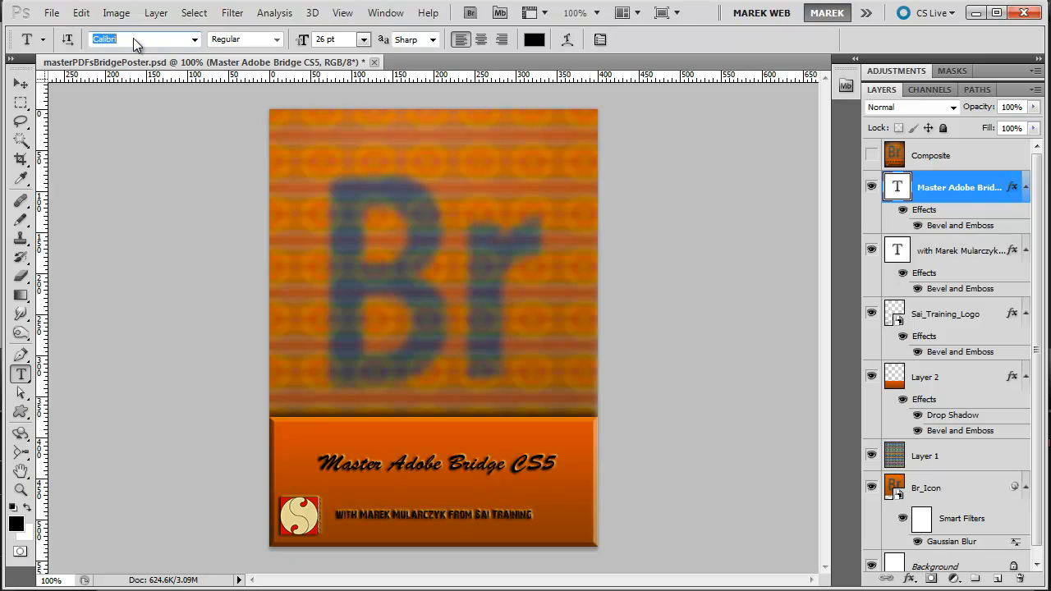
key(Down)
key(Down)
key(Down)
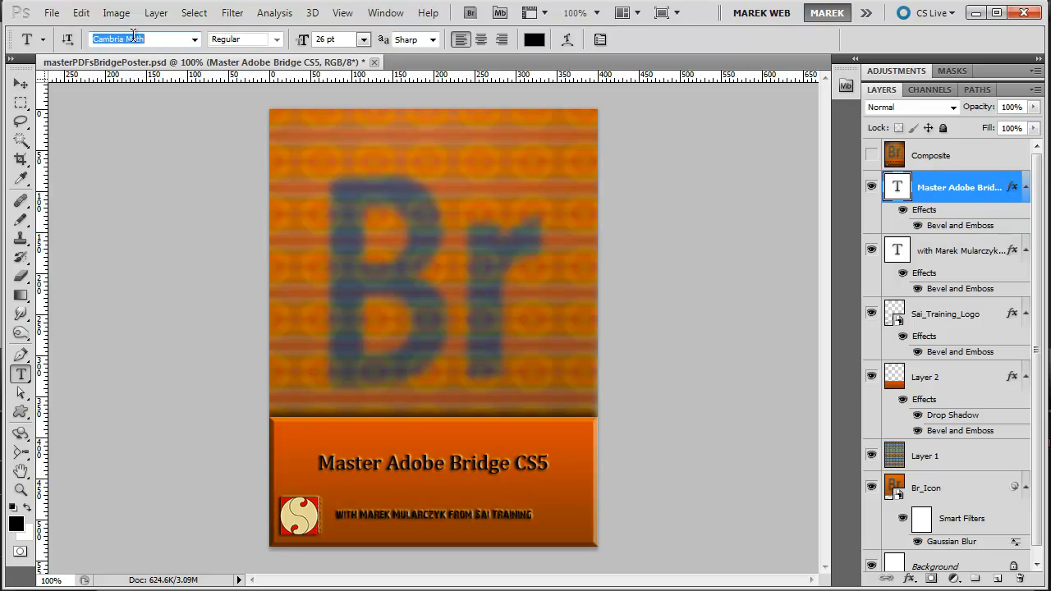
key(Down)
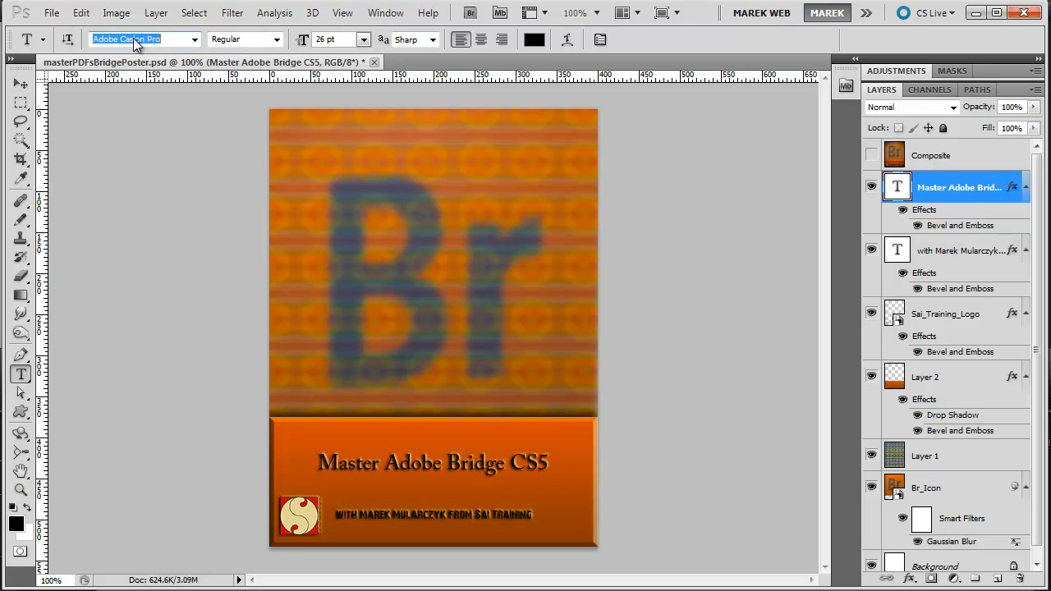
key(Up)
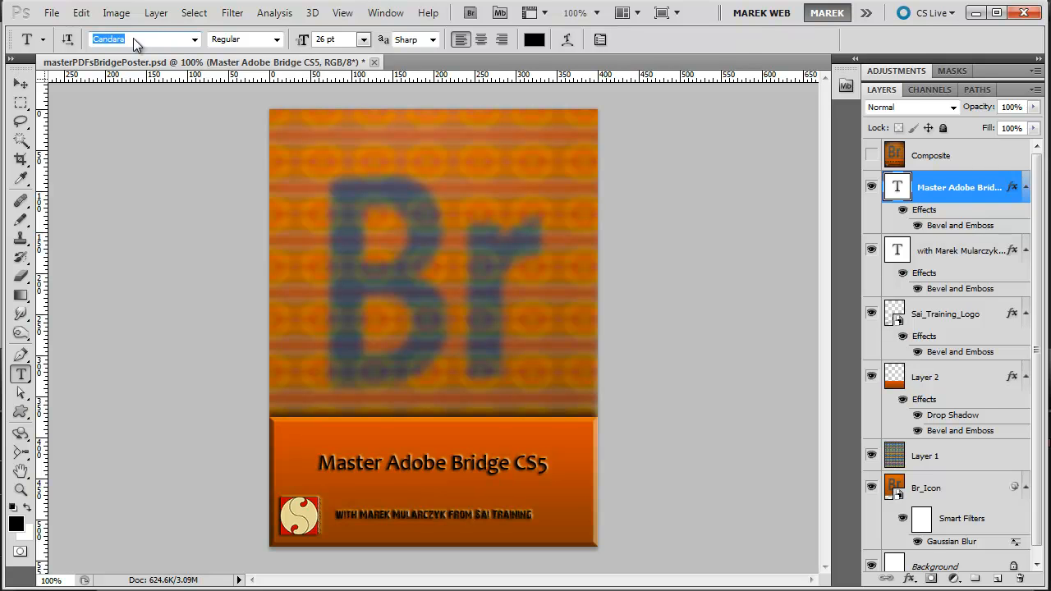
Set the title text's font back to 28 Days Later
click(196, 39)
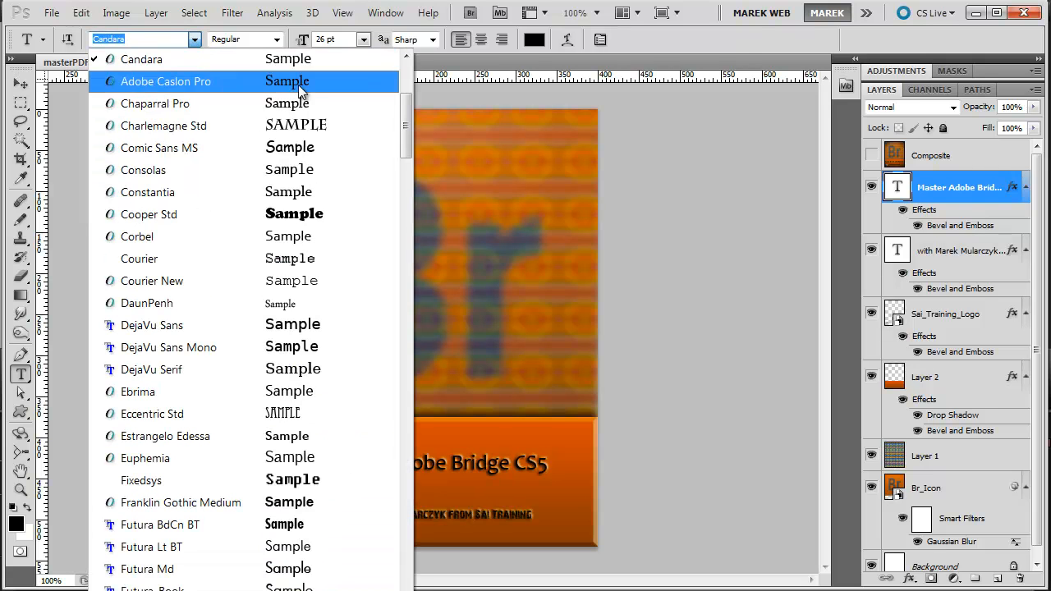
scroll(328, 90, up, 4)
click(205, 59)
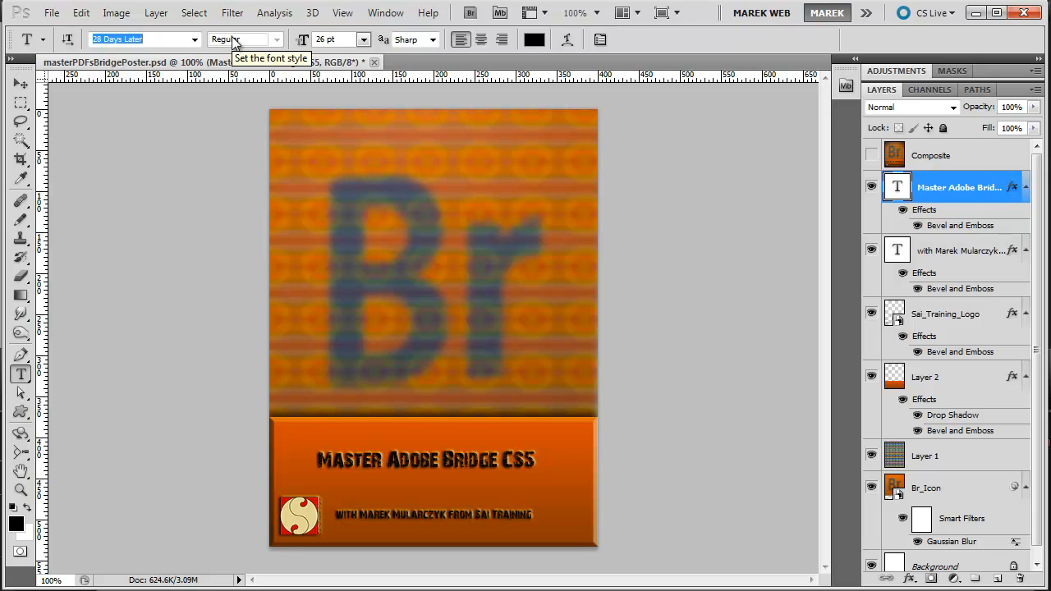
Try Faux Bold and then Faux Italic on the title text using the Character settings, switching each off again
click(602, 41)
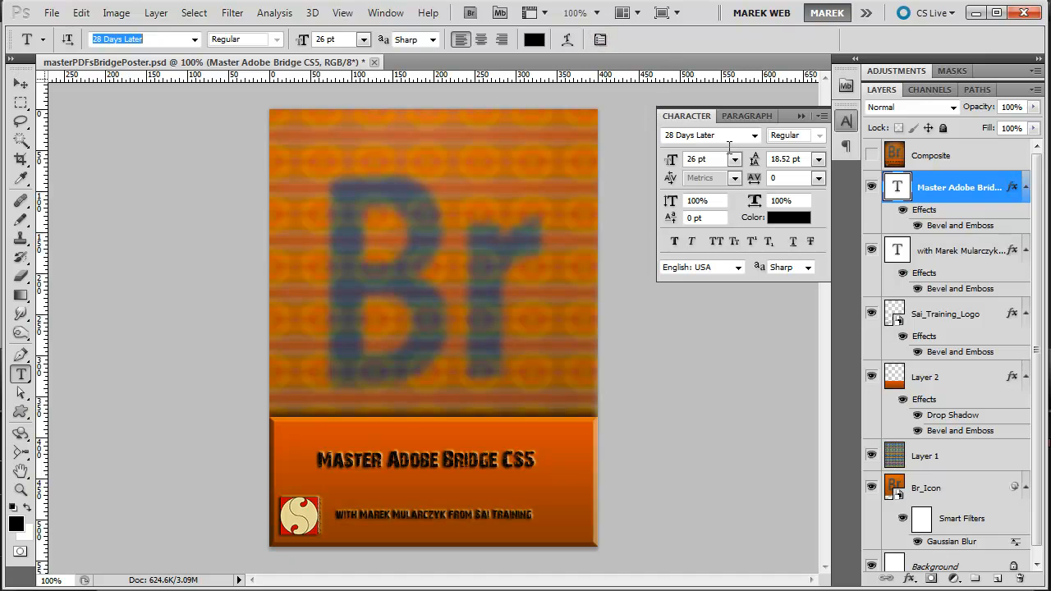
click(675, 243)
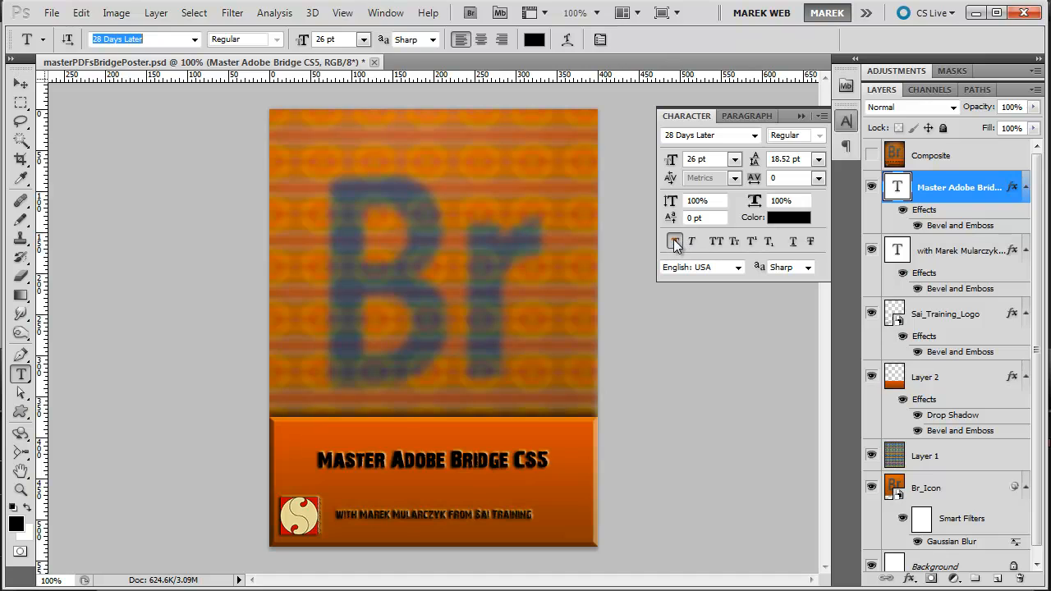
click(674, 242)
click(691, 241)
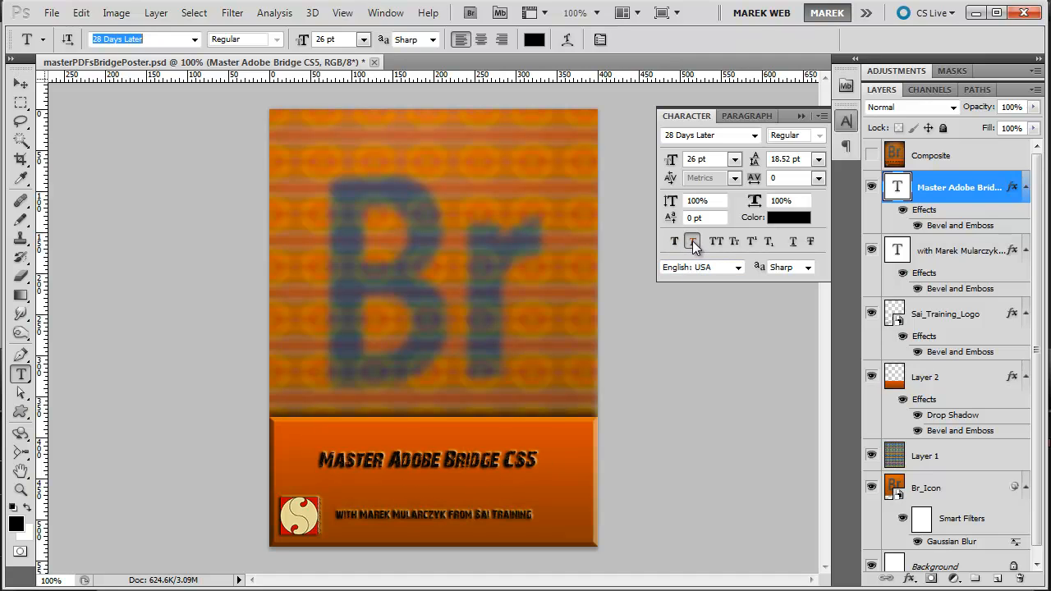
click(693, 242)
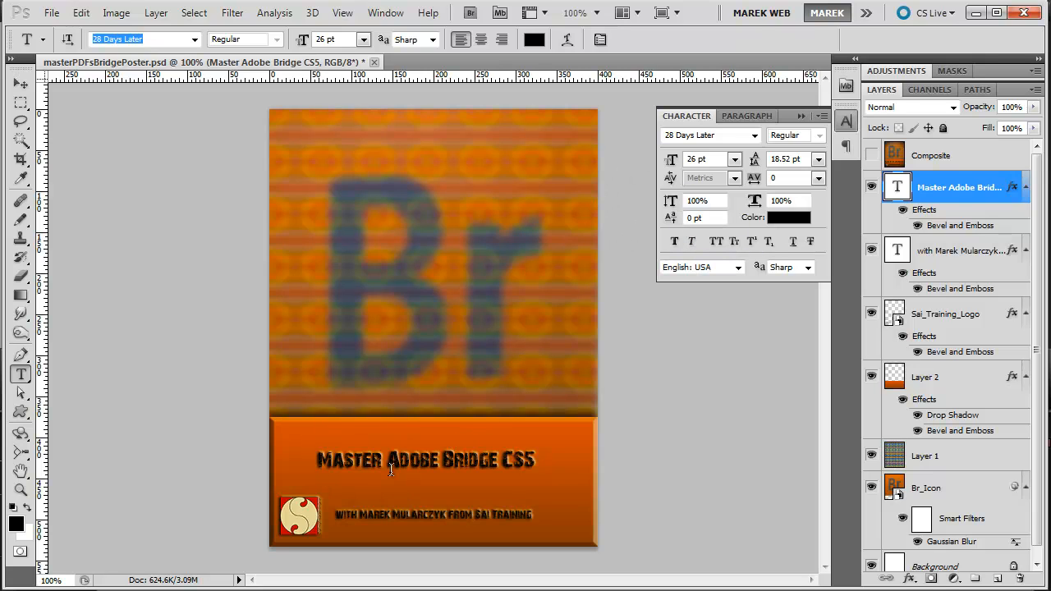
Set the title text's language to English: UK and close the Character settings
click(739, 268)
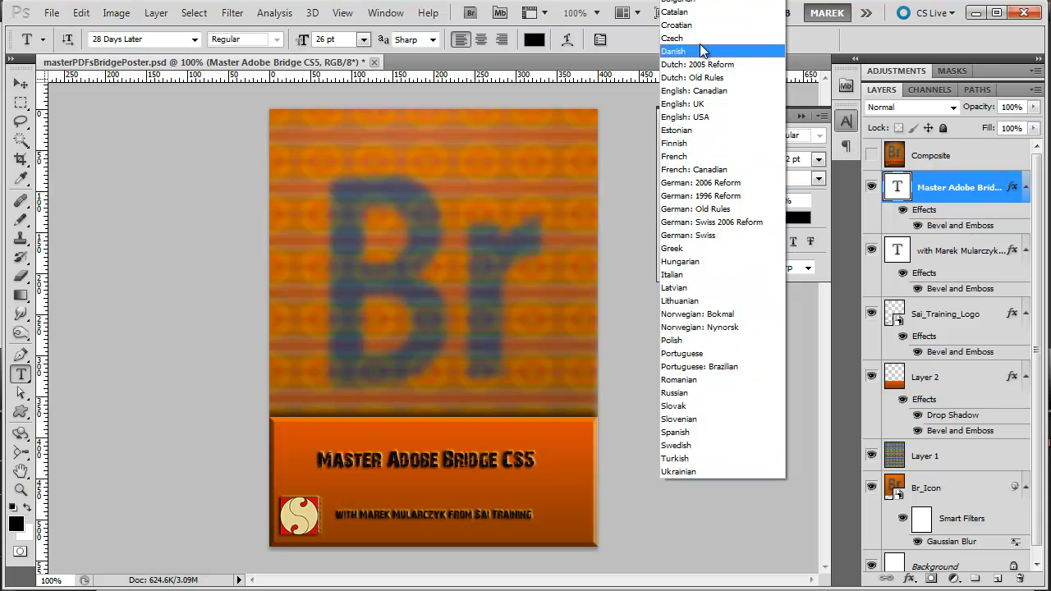
click(702, 103)
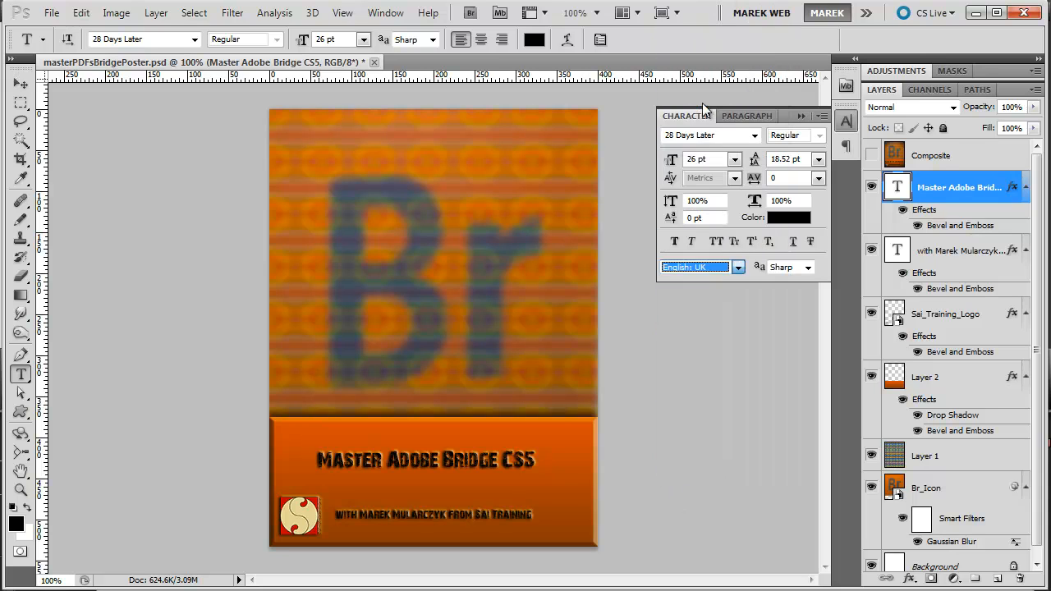
click(847, 121)
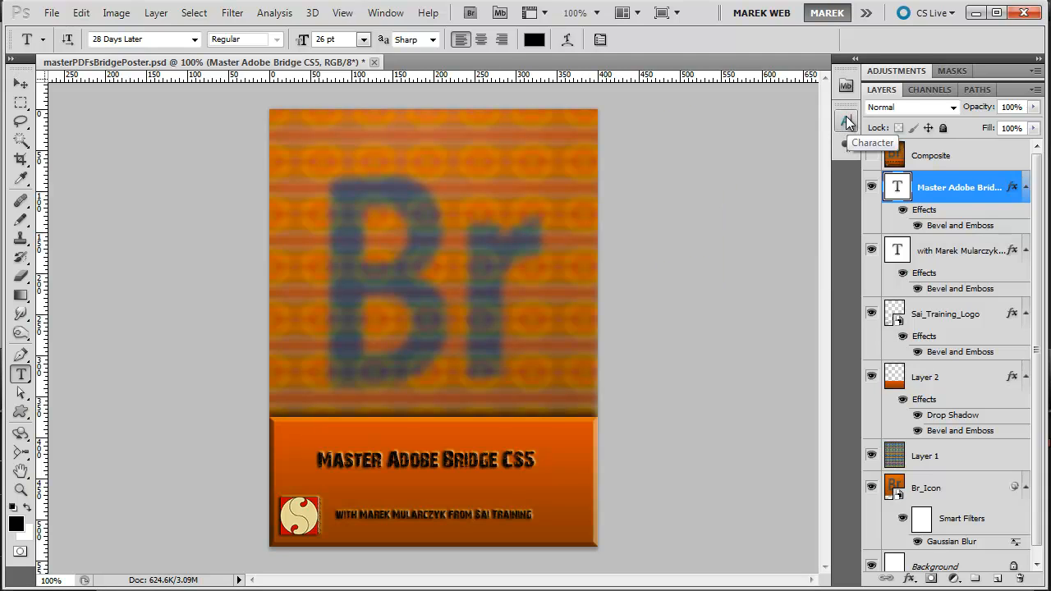